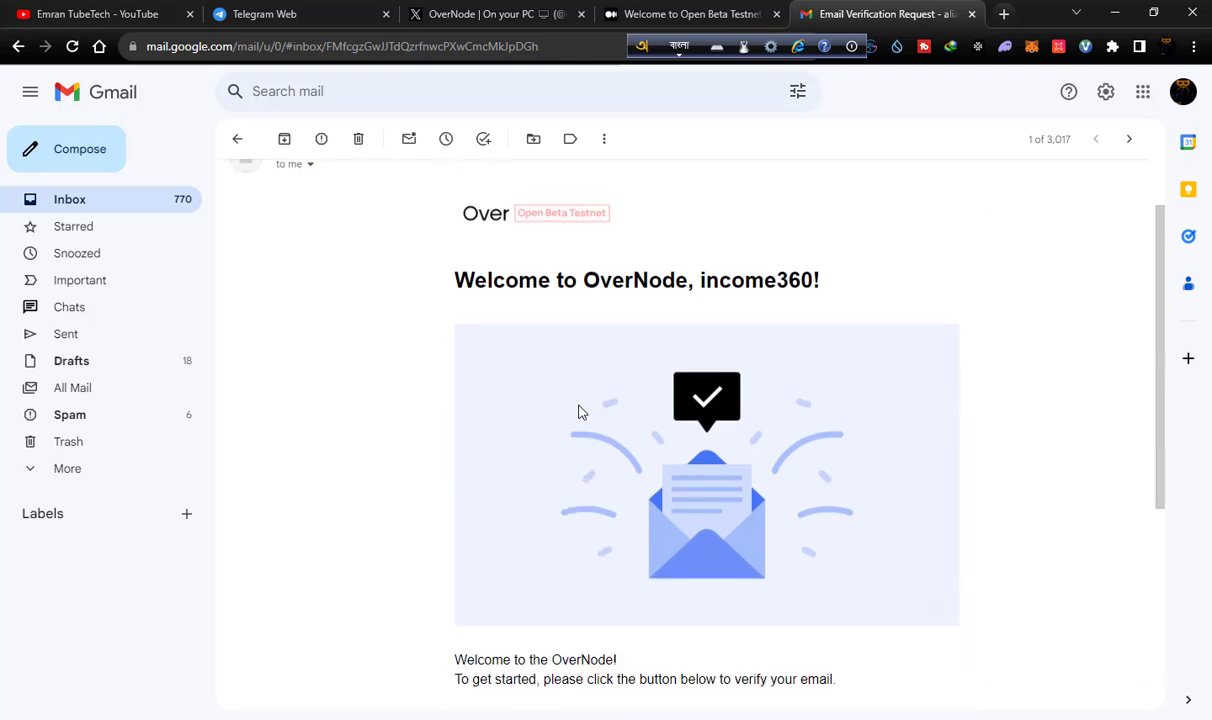
Verify the email address through the link in the Over Foundation message and complete the verification on the page it opens.
scroll(684, 345, up, 5)
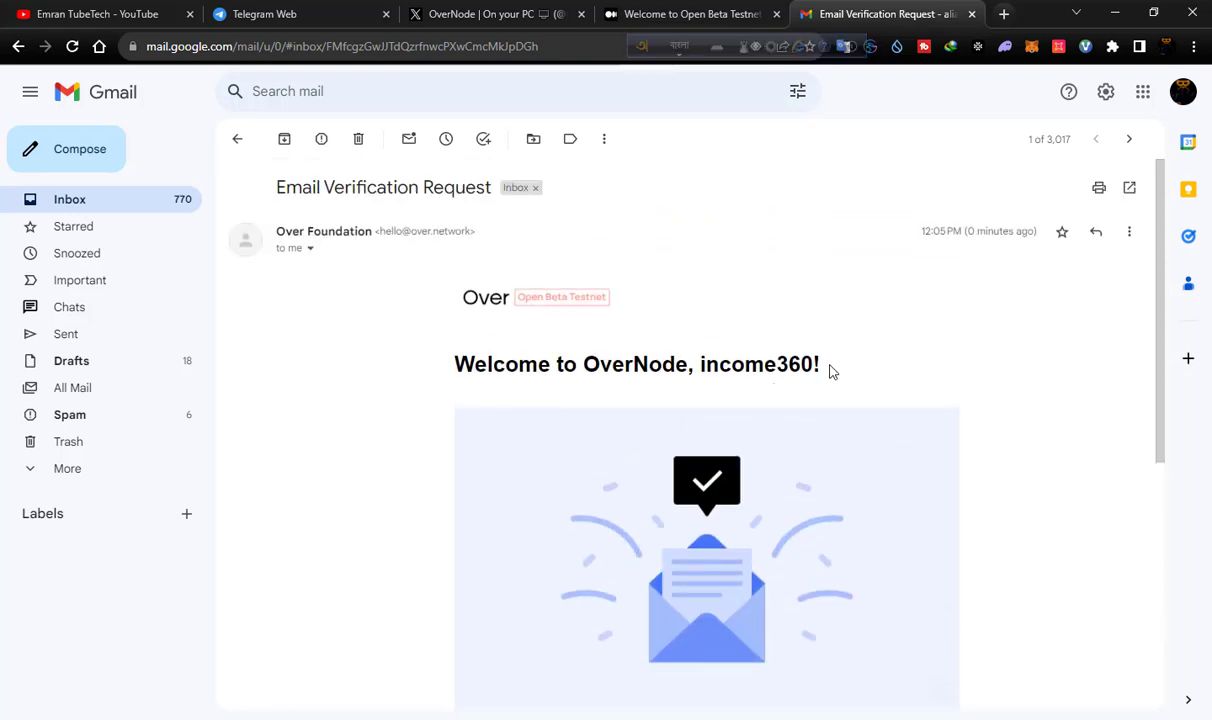
drag(829, 372, 698, 365)
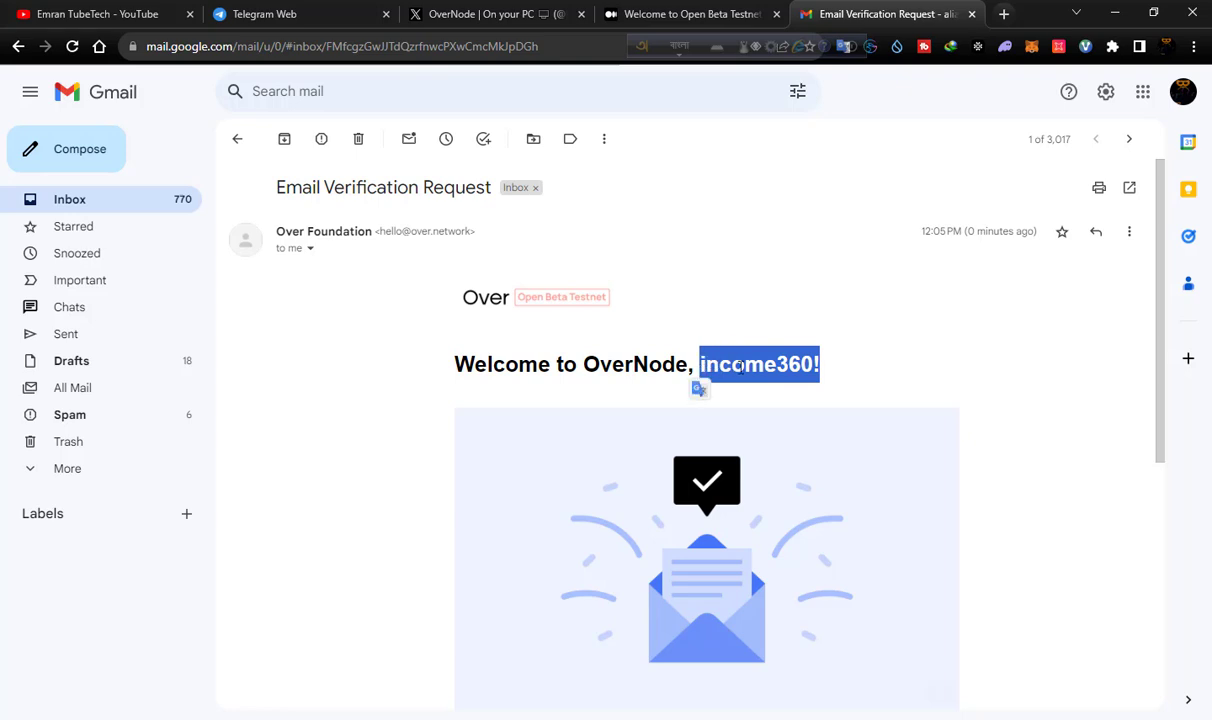
click(740, 366)
scroll(628, 411, down, 5)
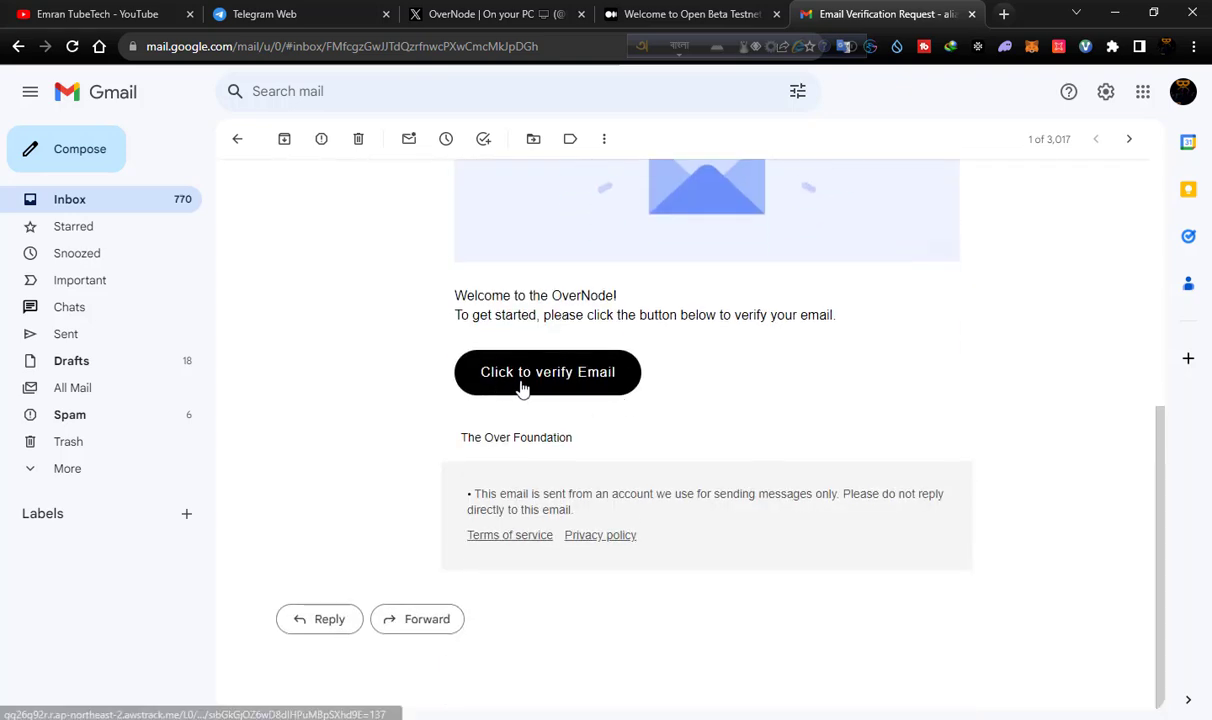
click(592, 385)
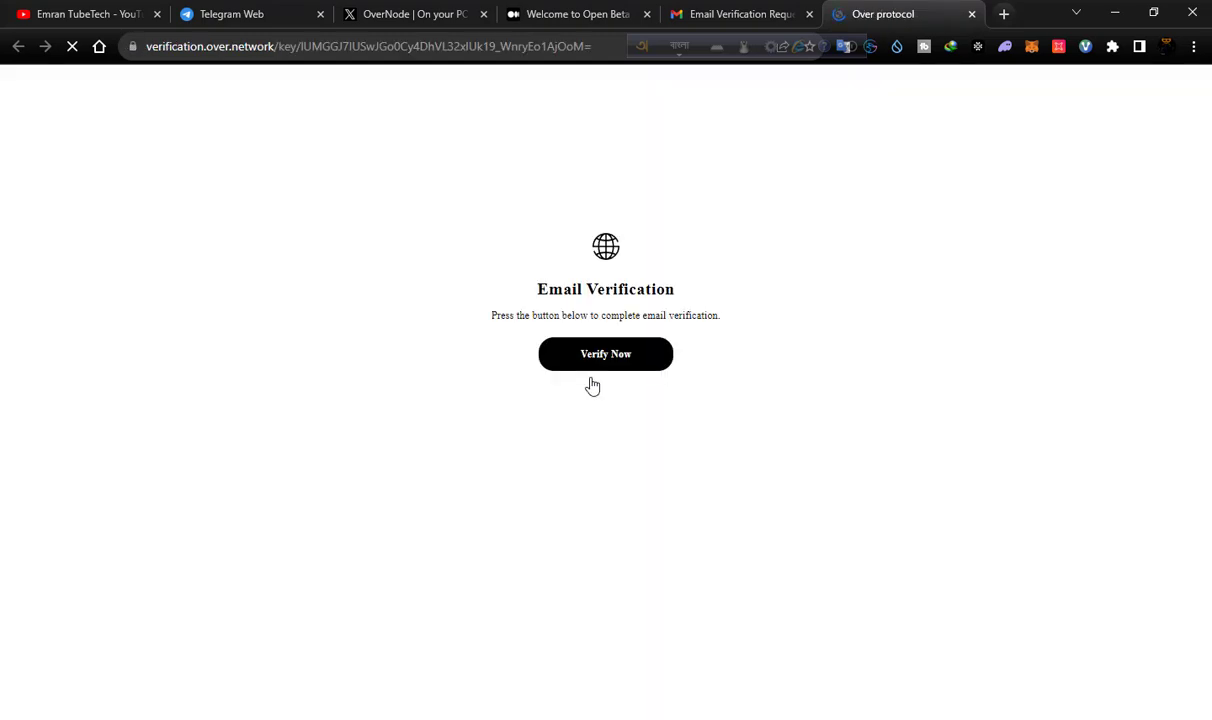
drag(670, 291, 536, 292)
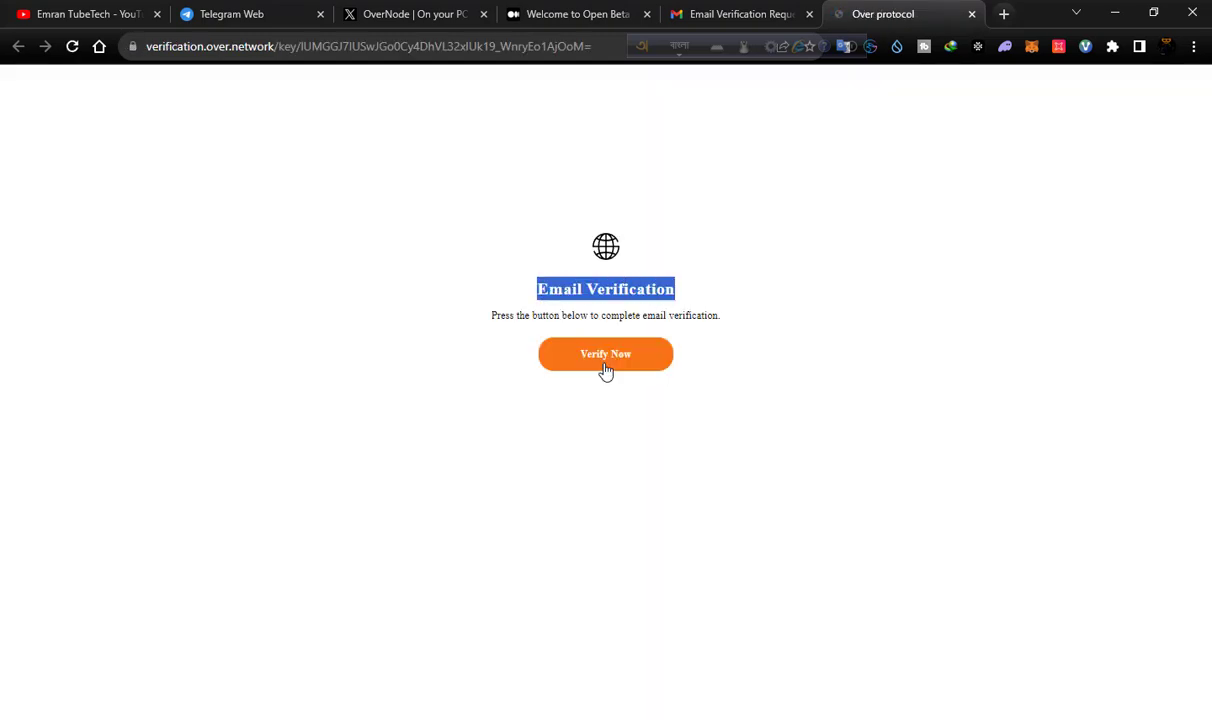
click(606, 362)
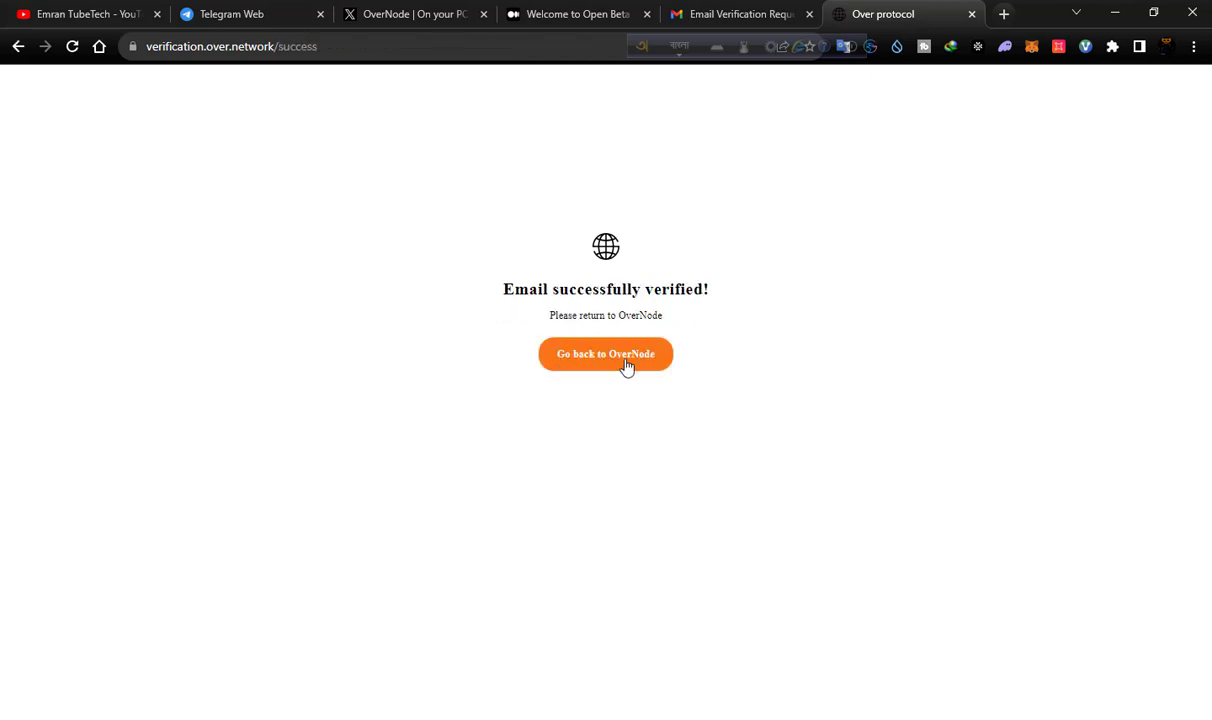
Return to the OverNode beta desktop app from the verification page, minimize the browser and start with OverNode.
click(629, 368)
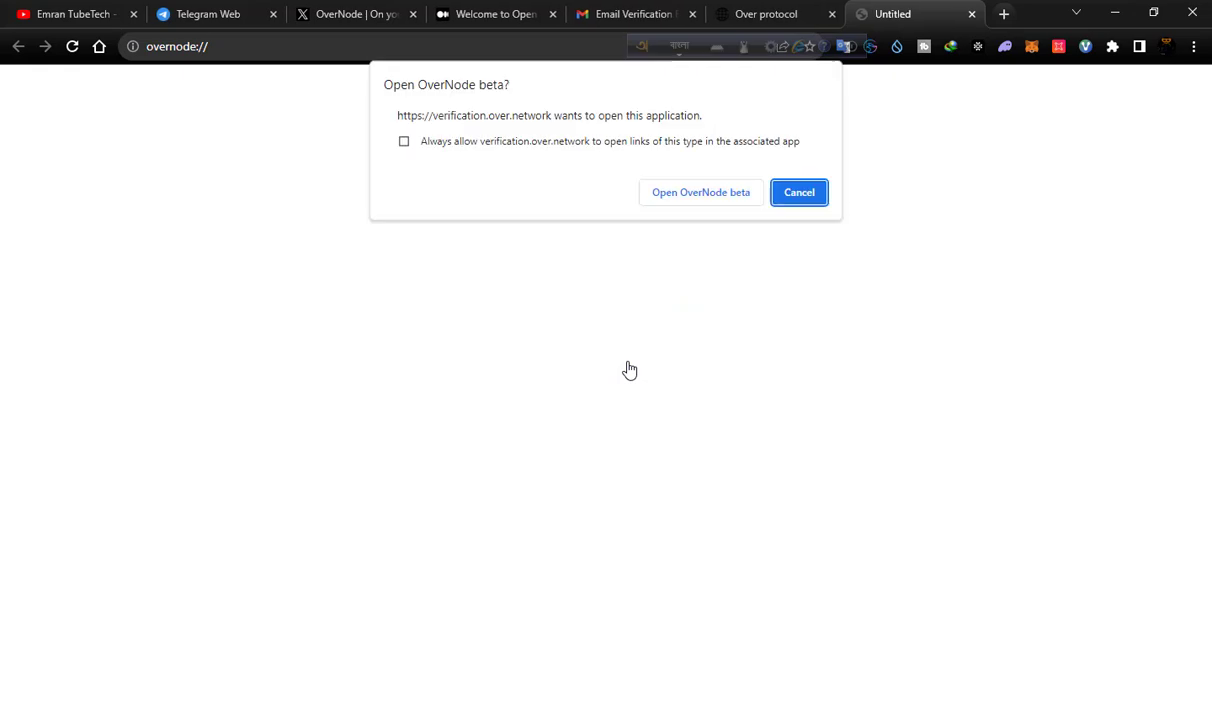
click(720, 201)
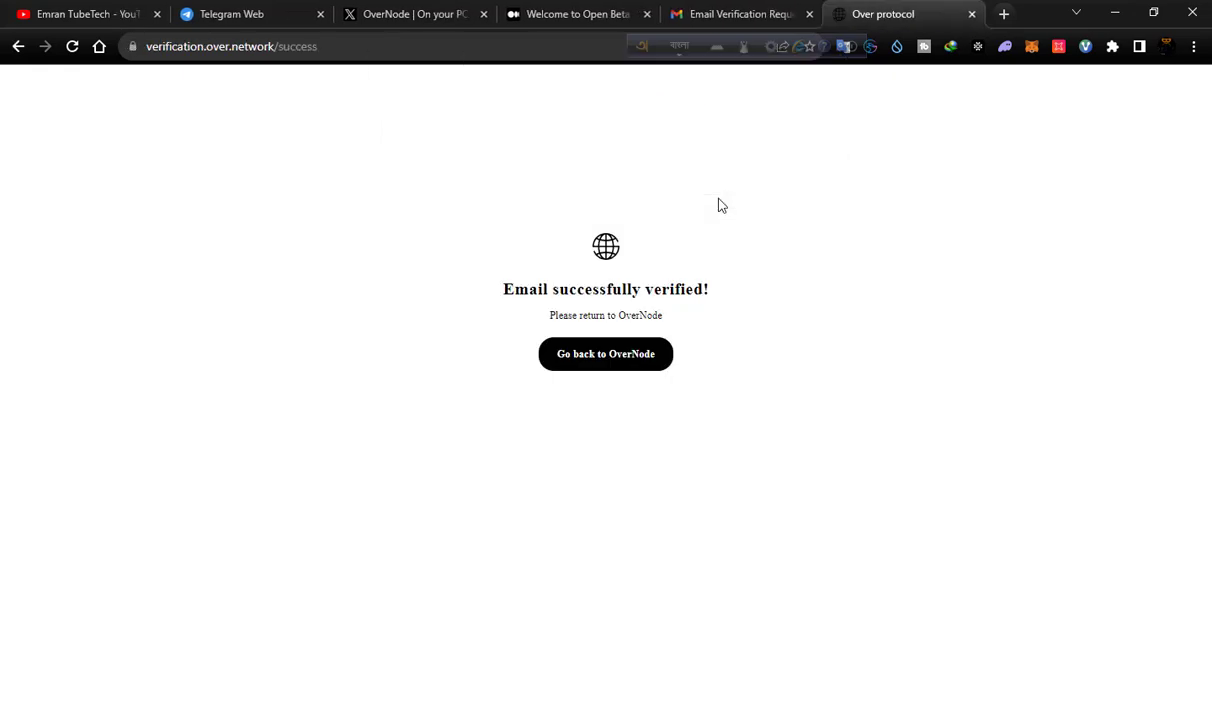
click(1114, 12)
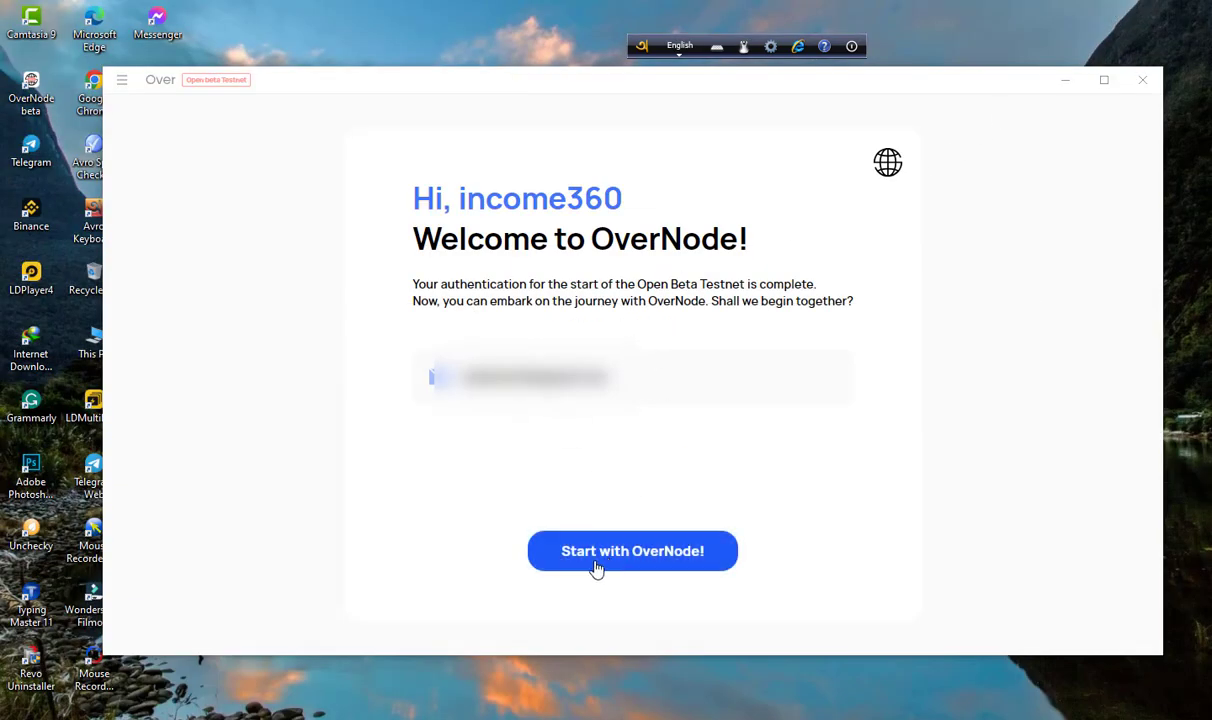
click(670, 560)
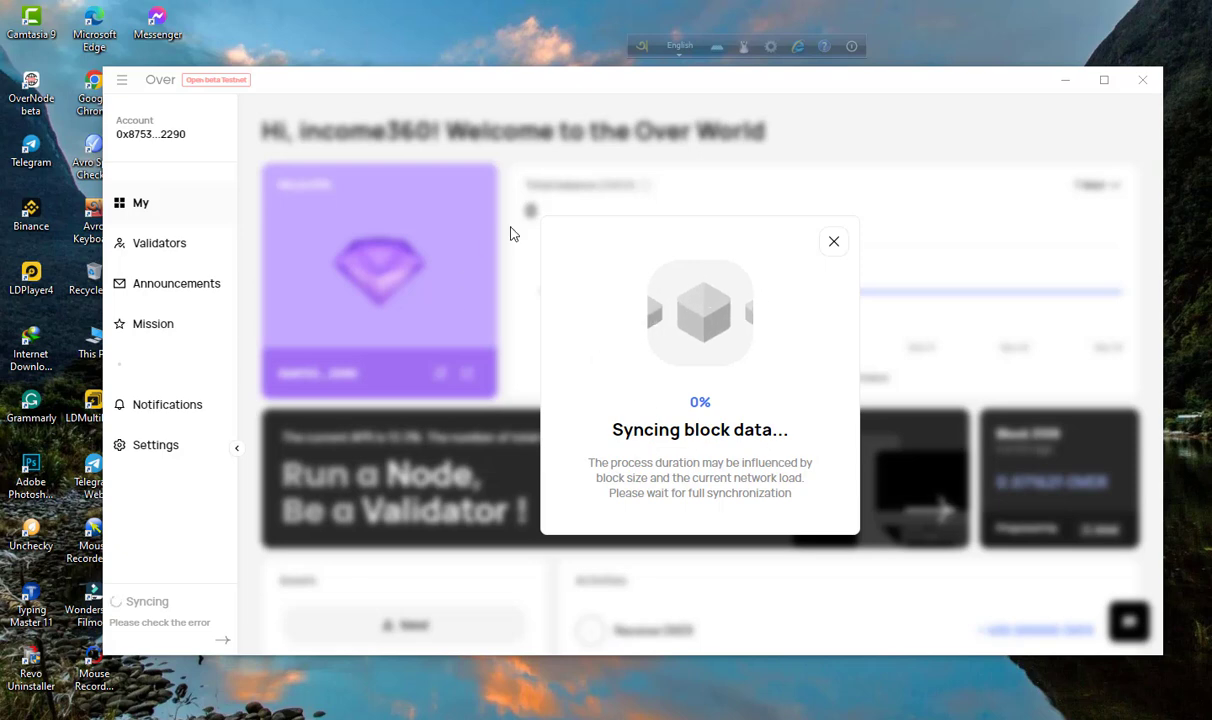
Maximize the OverNode window and dismiss the block data syncing dialog to look over the dashboard.
click(1102, 86)
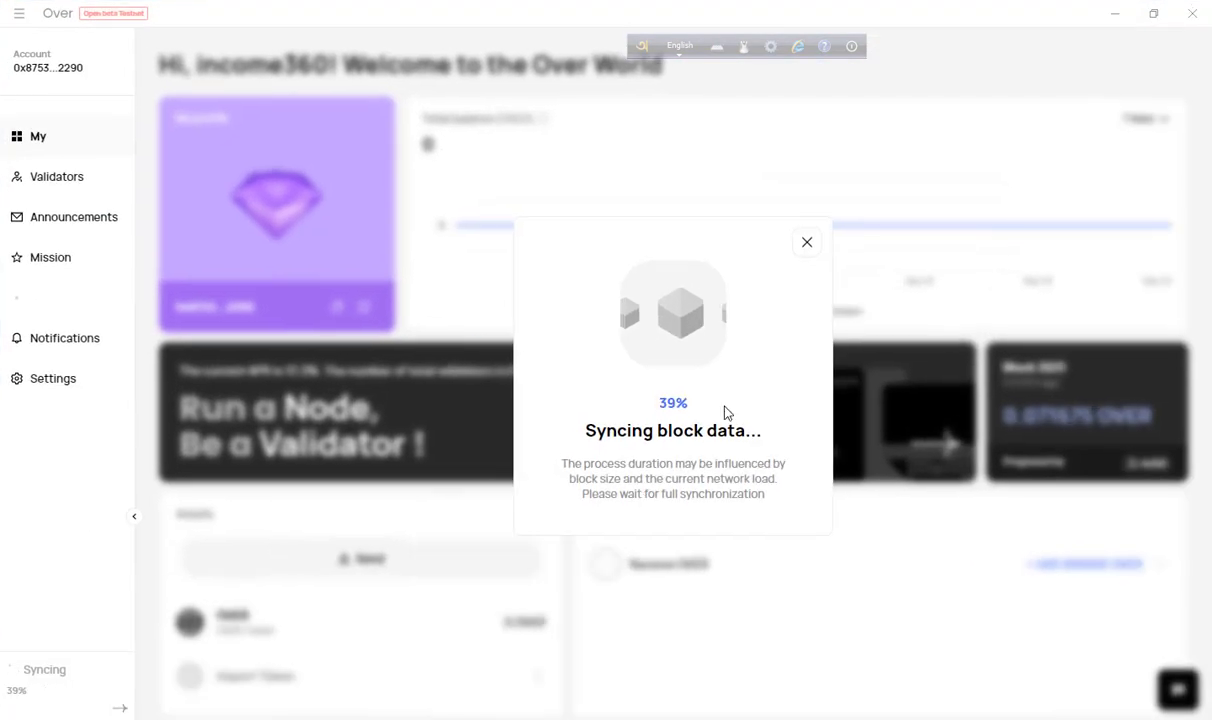
click(806, 245)
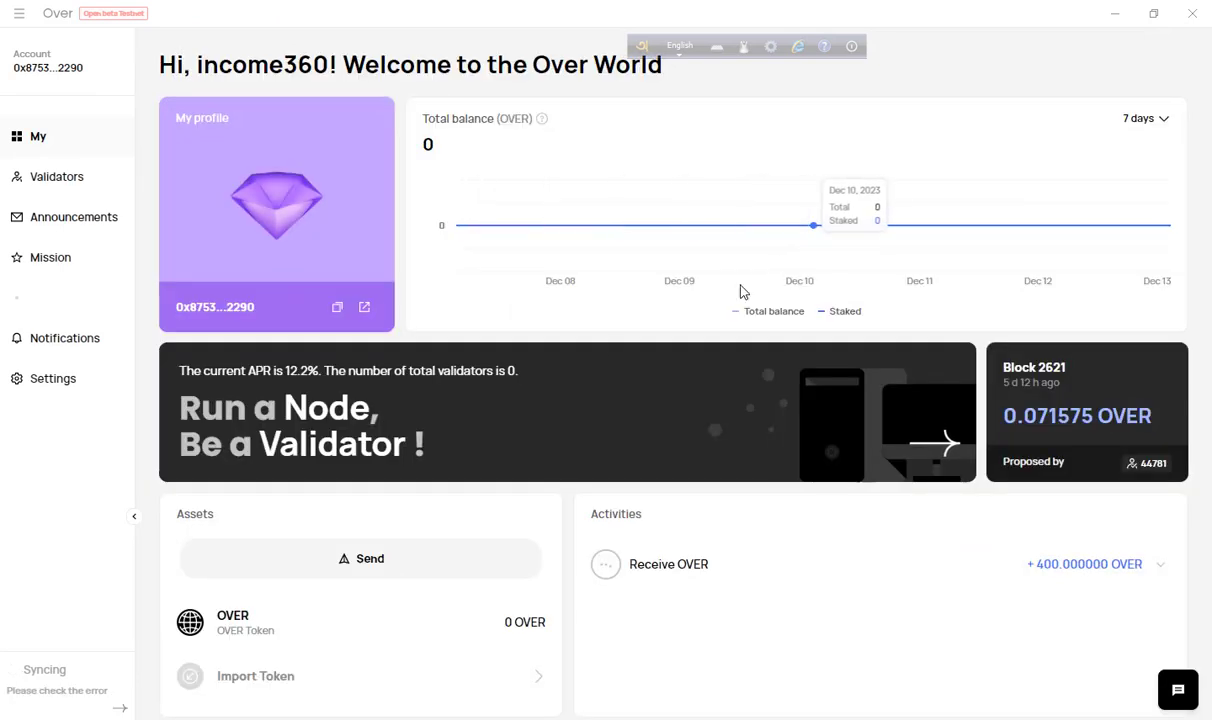
scroll(690, 441, down, 2)
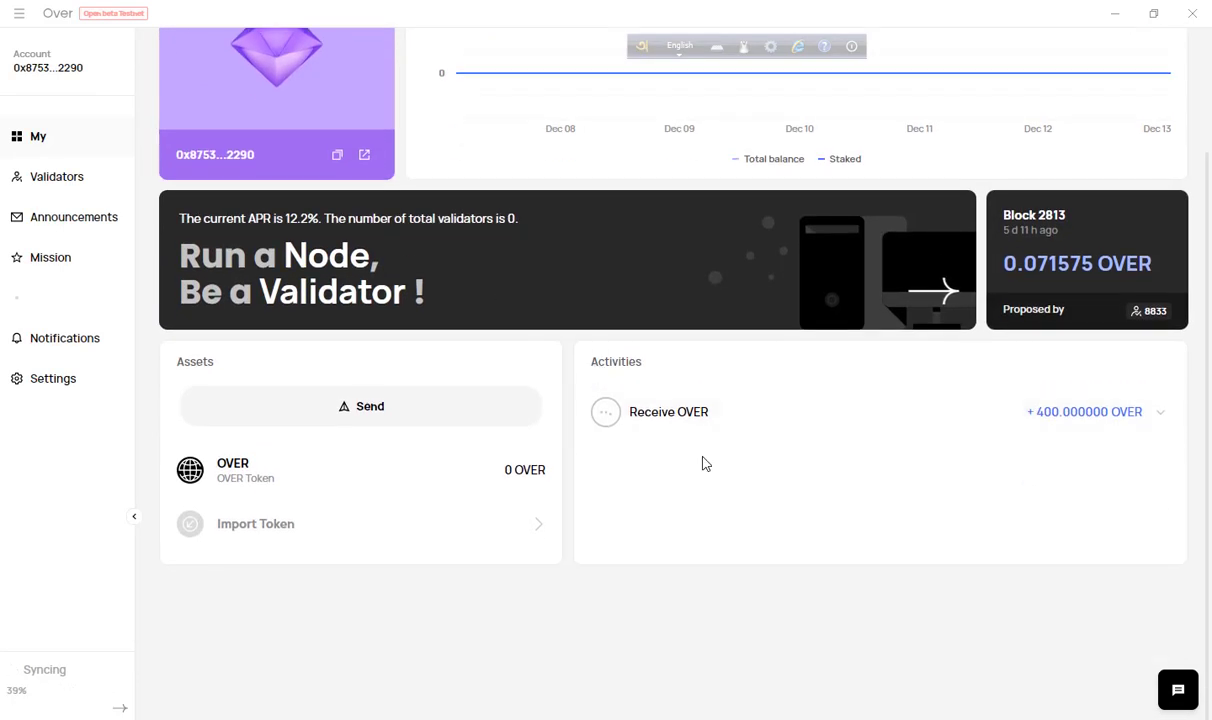
scroll(703, 463, up, 2)
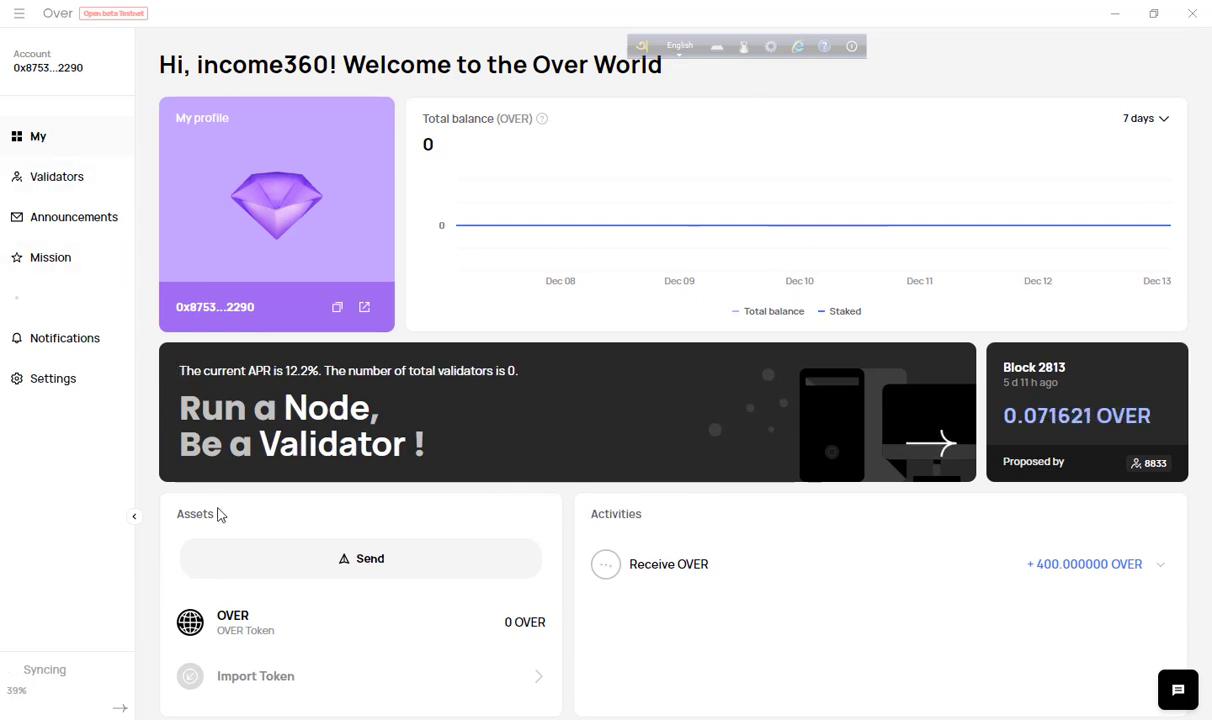
Open the private key reveal in the account settings and enter the account password to unlock it.
click(45, 384)
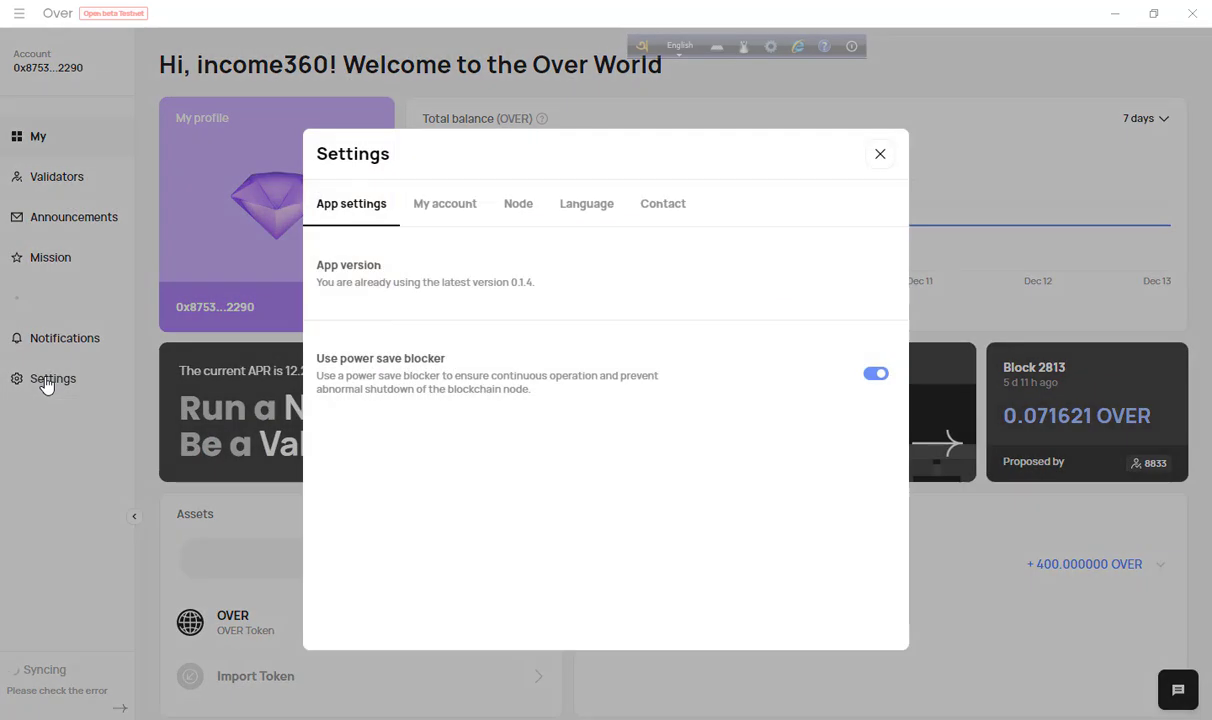
click(443, 206)
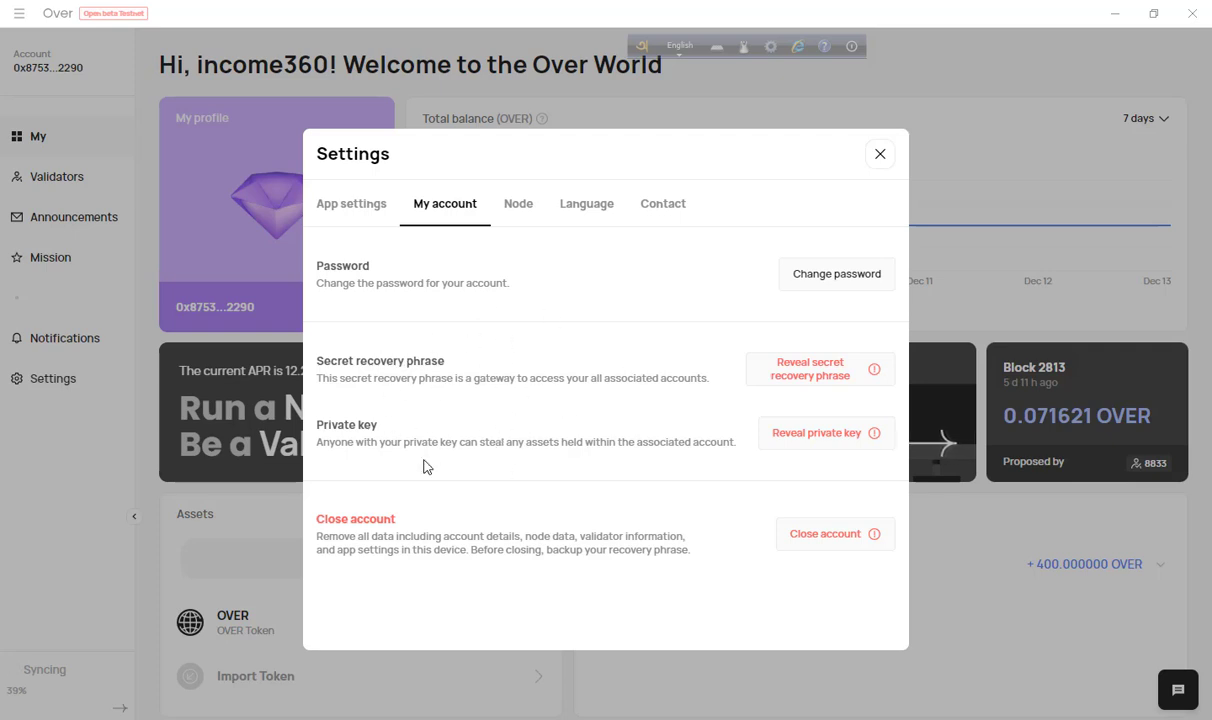
click(818, 437)
key(ctrl+v)
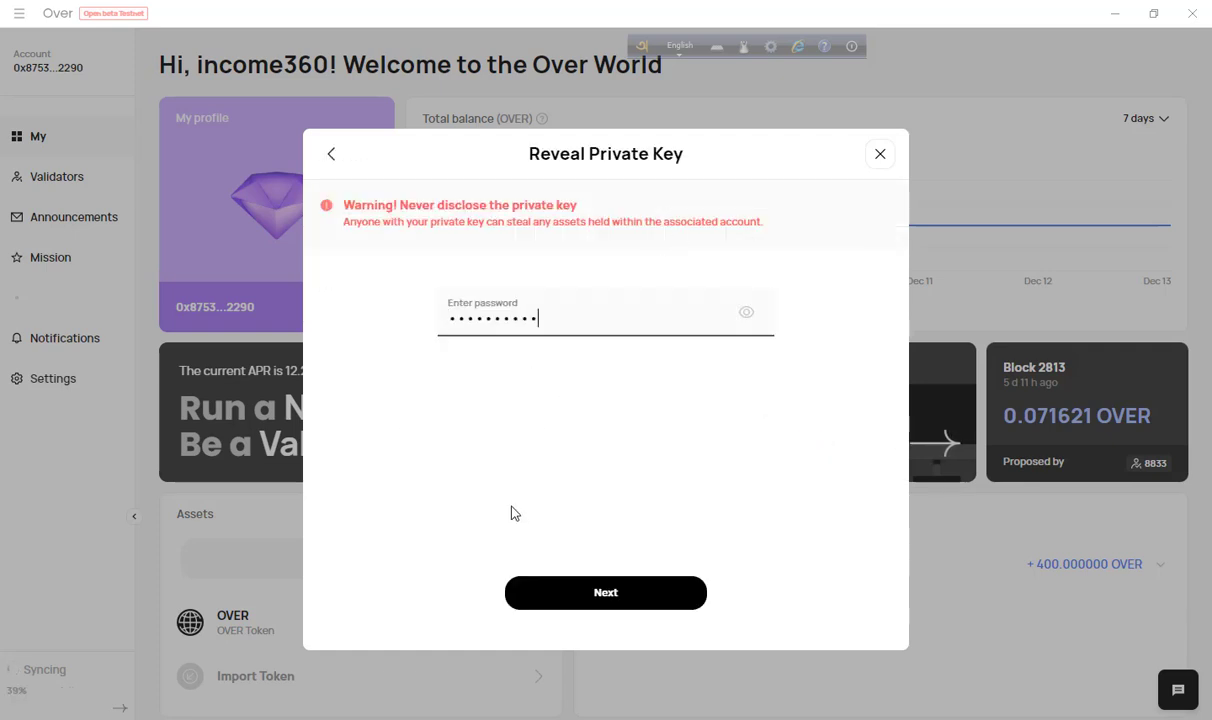
click(596, 595)
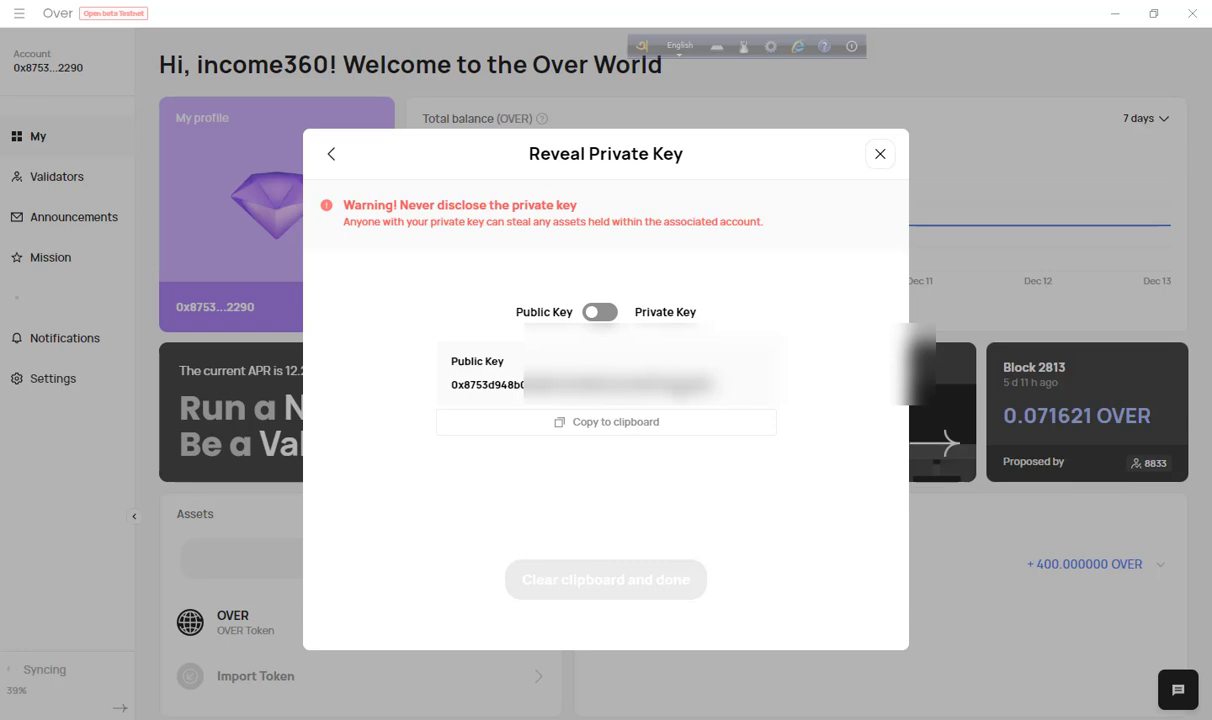
Copy the account's public key into the "over phrase" Notepad file, save and close it, and close the key dialog.
click(581, 428)
click(555, 700)
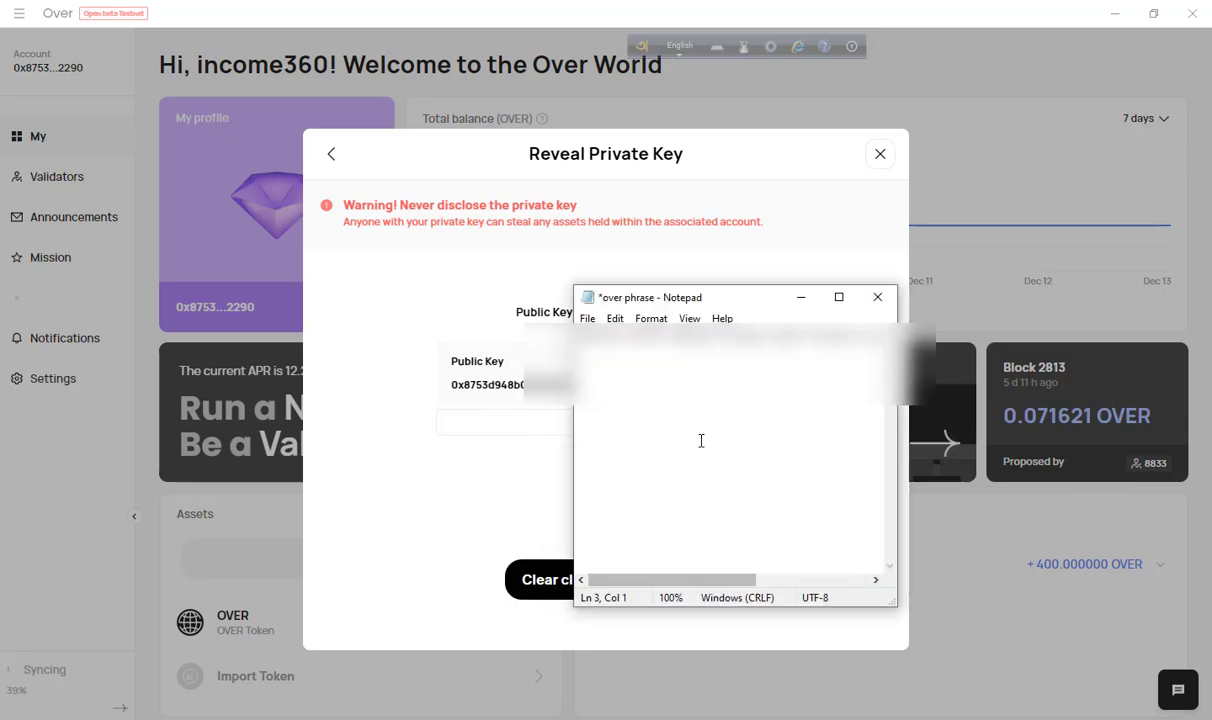
key(ctrl+v)
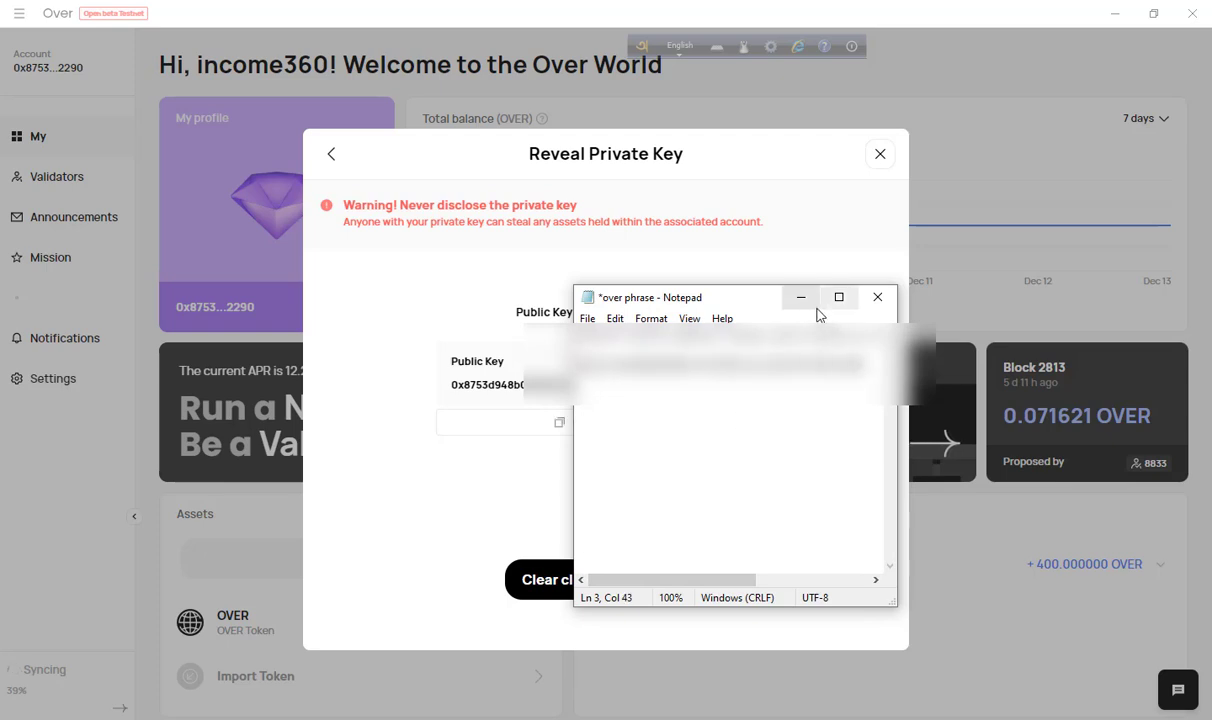
click(597, 318)
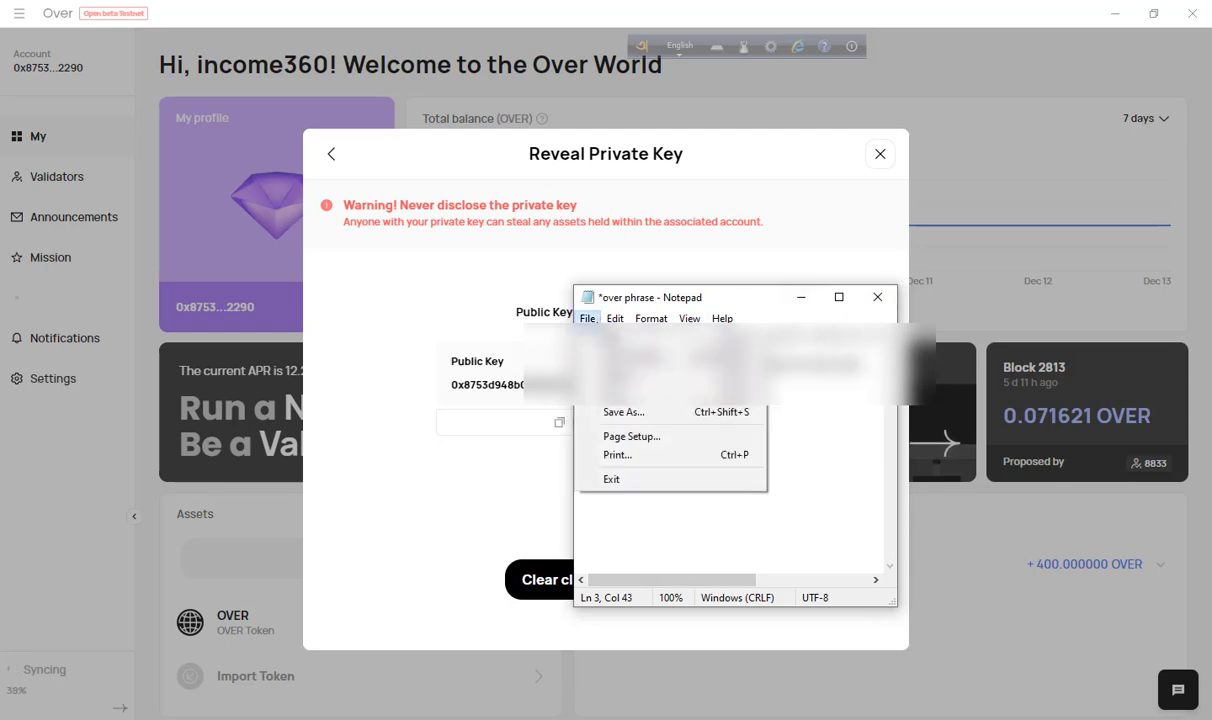
click(629, 408)
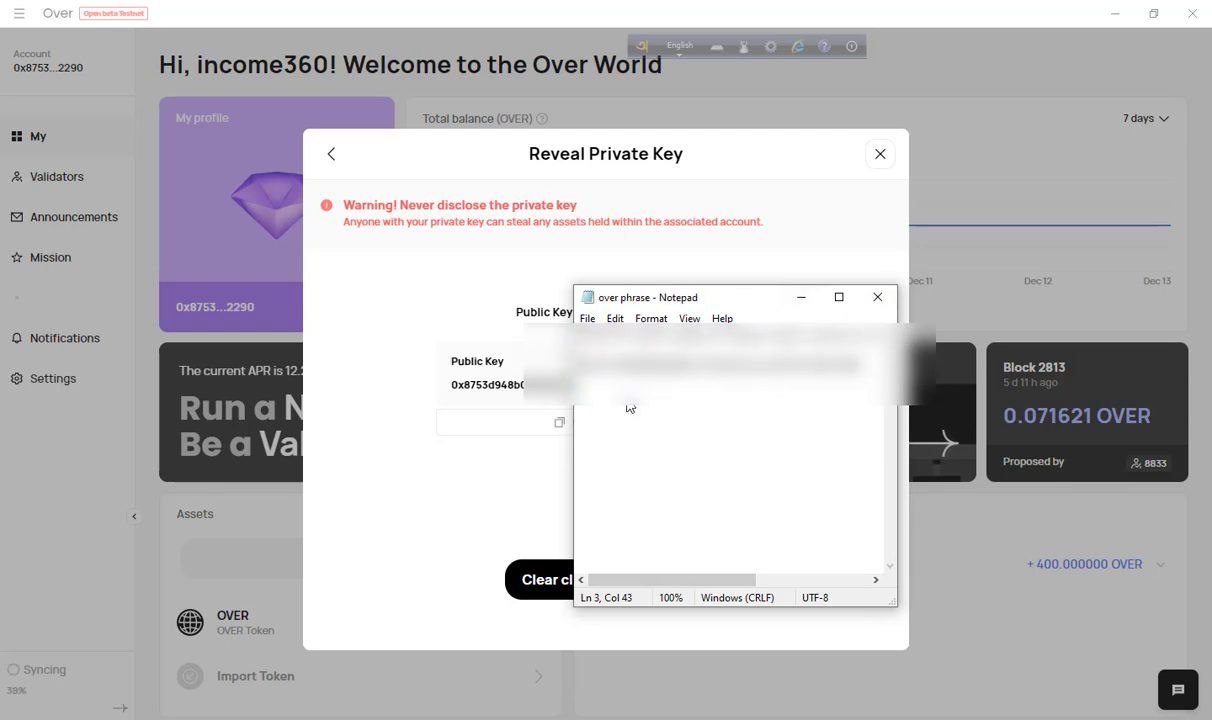
click(868, 297)
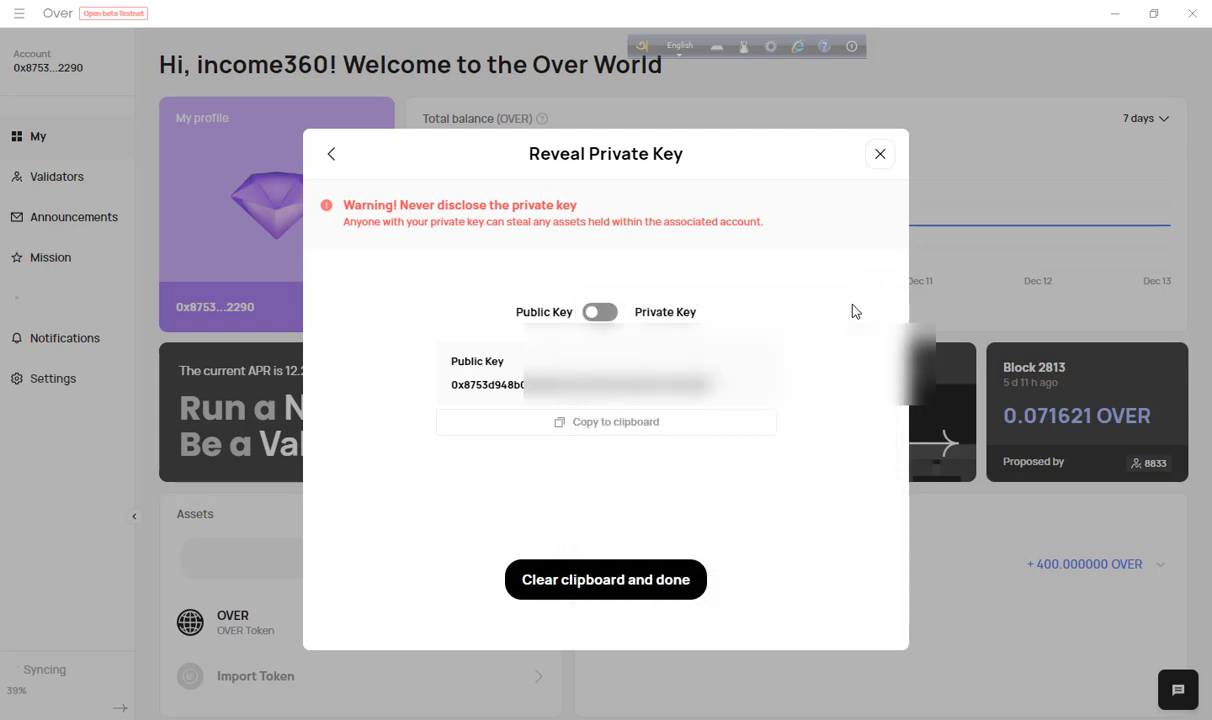
click(881, 156)
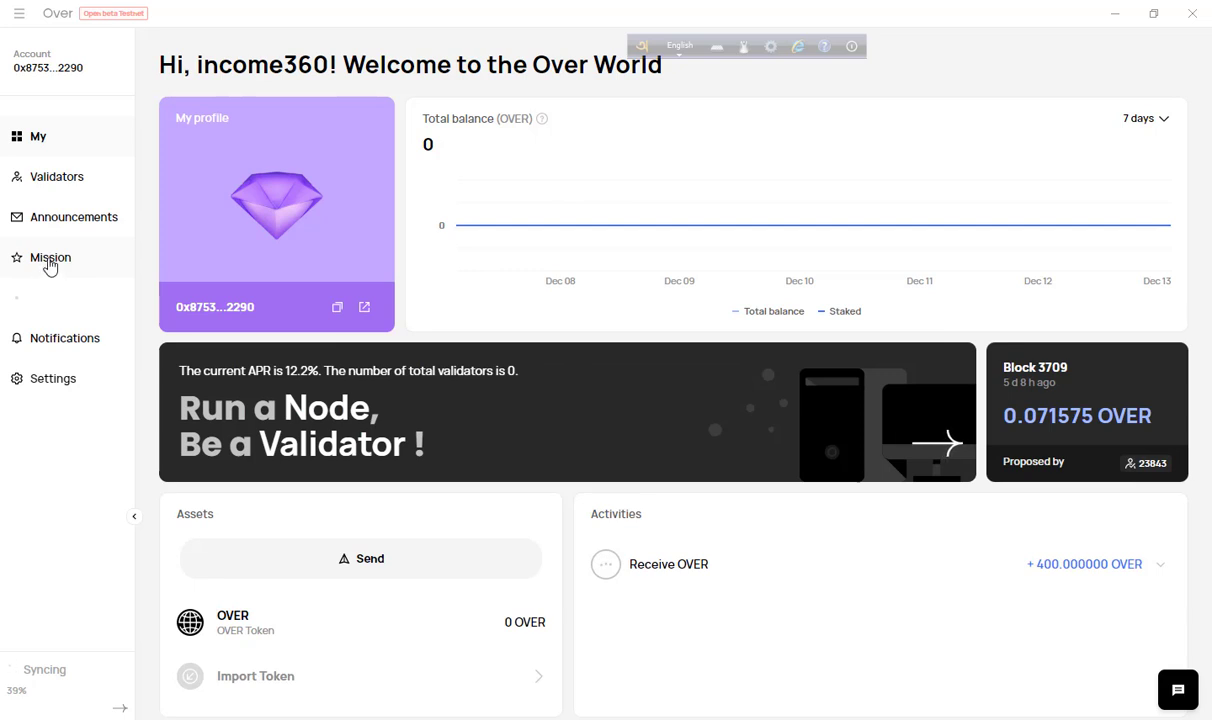
Claim the Verify email mission card and start the mission to change the node's profile image using OverWallet.
click(50, 262)
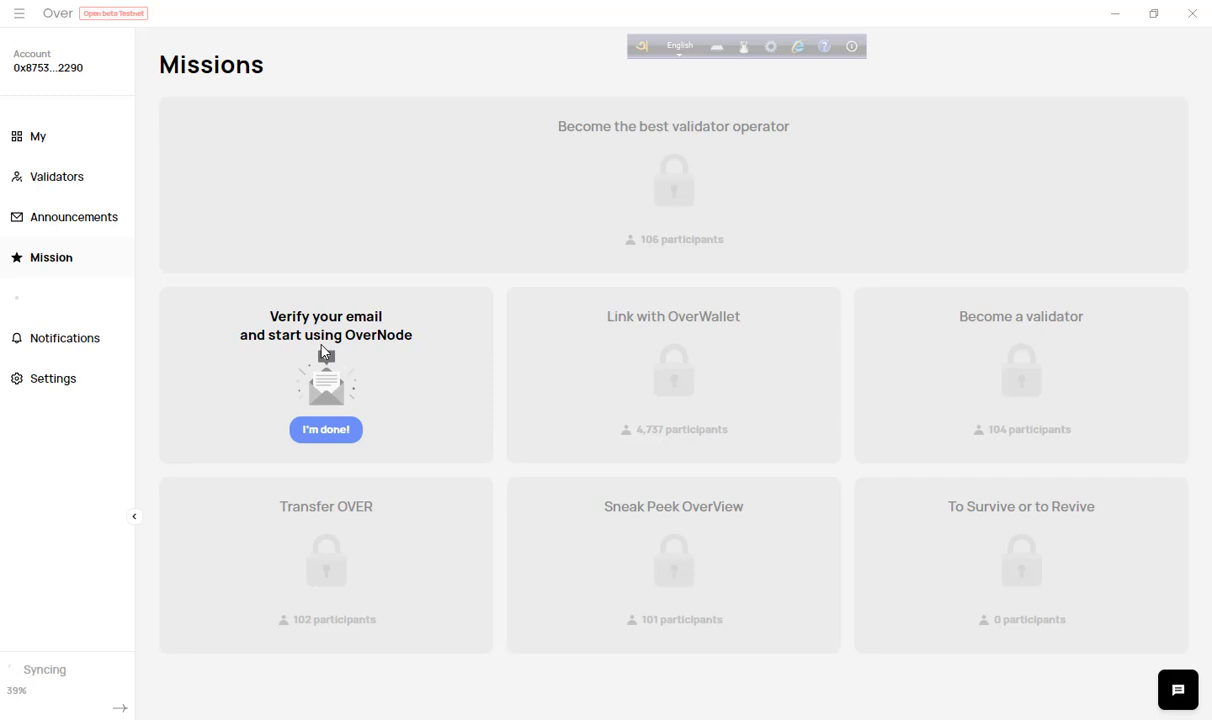
click(316, 432)
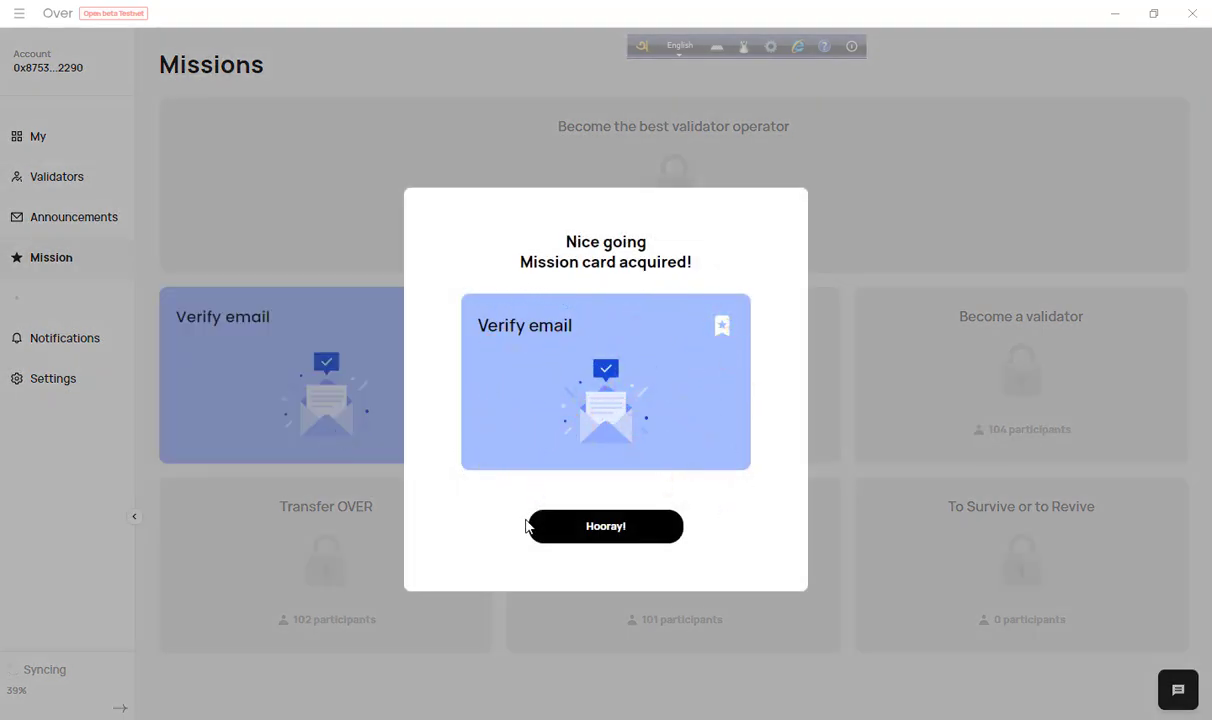
click(594, 531)
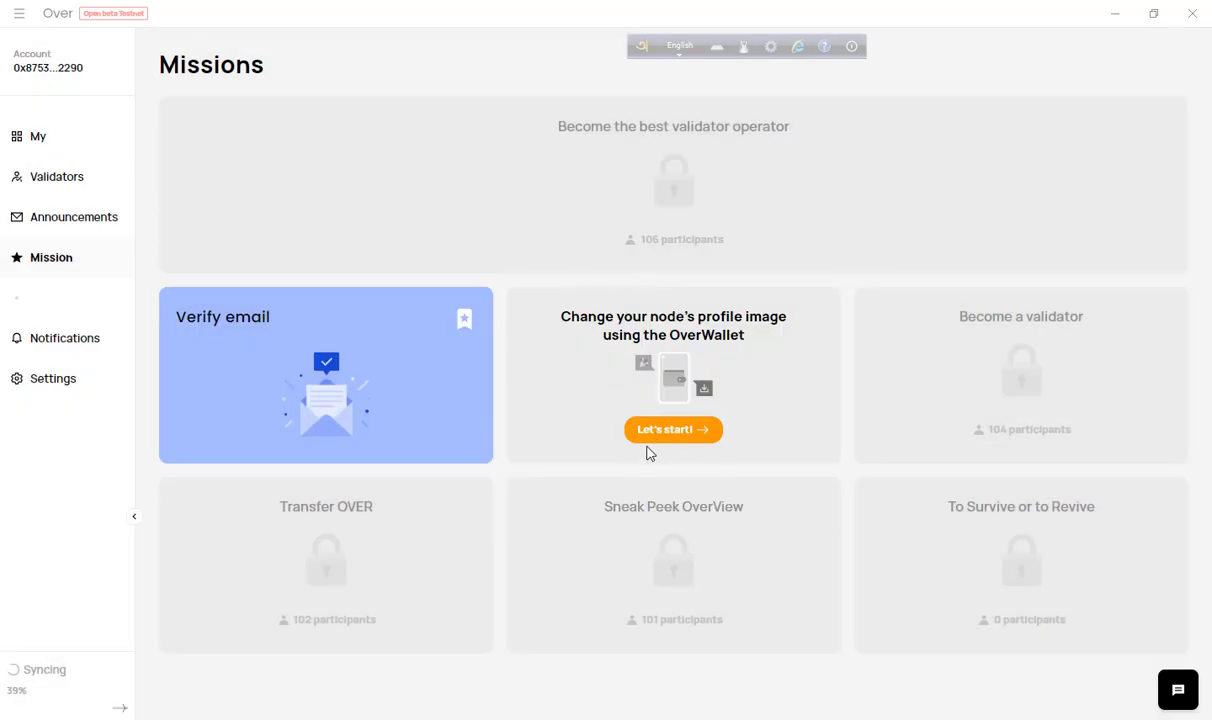
click(681, 434)
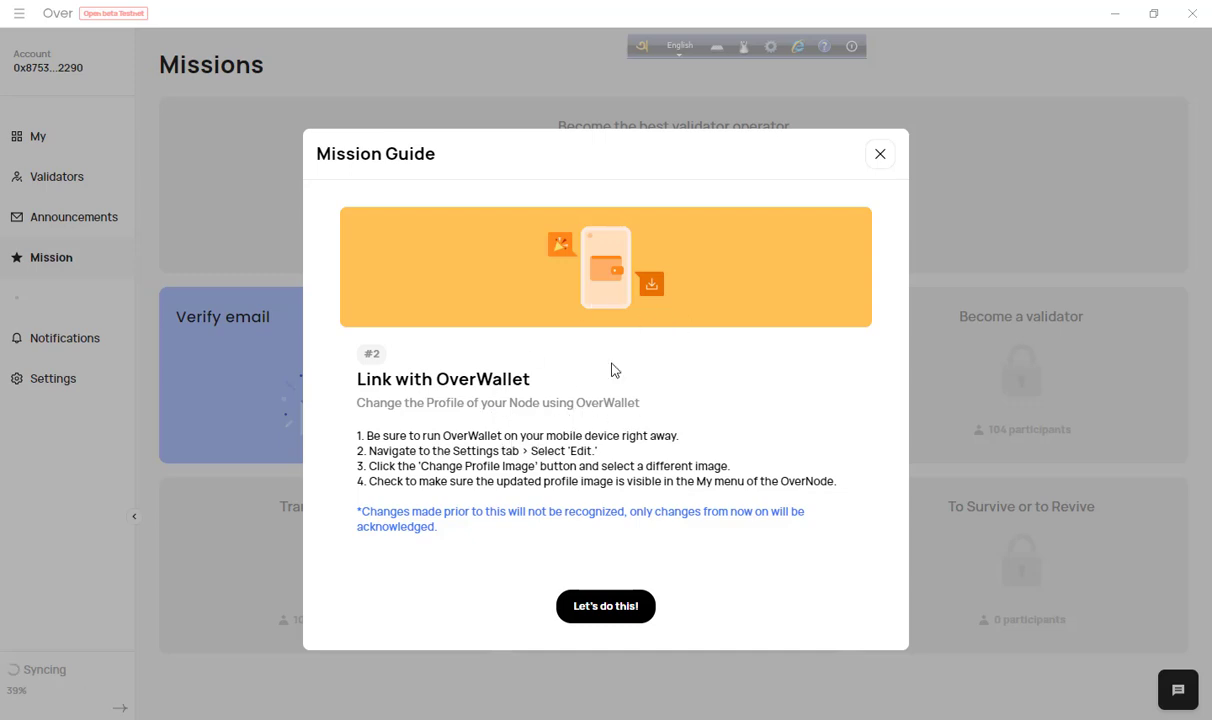
click(606, 614)
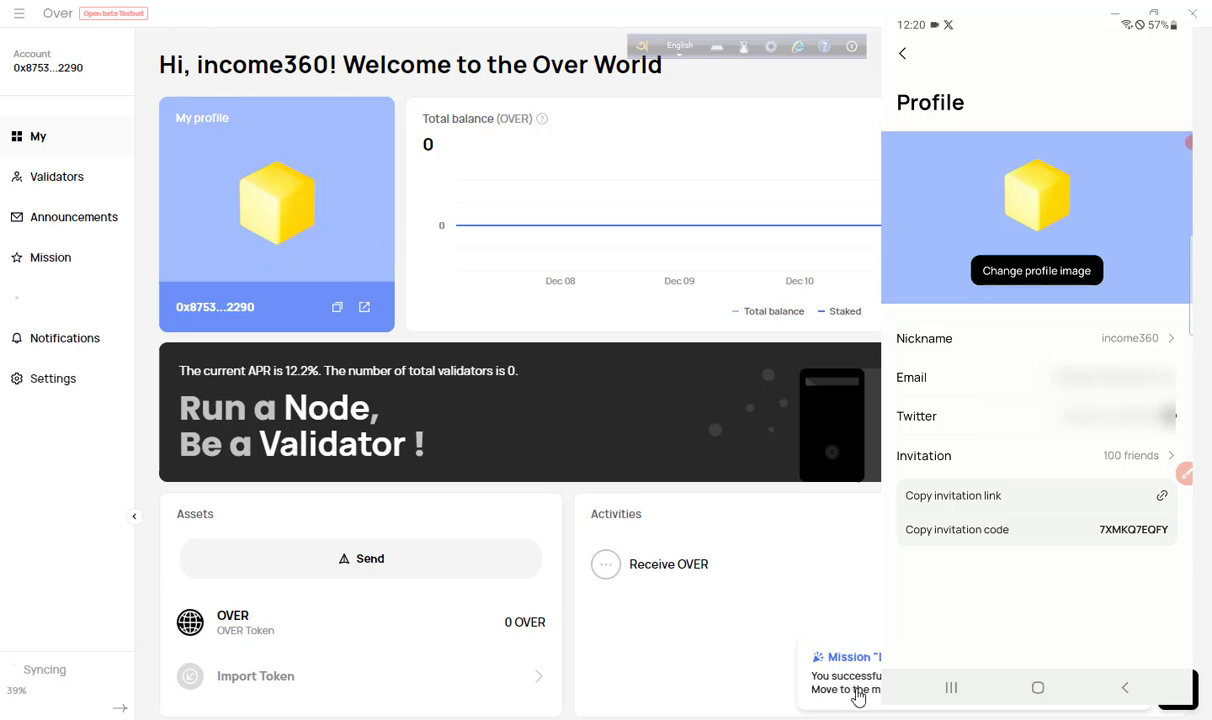
Claim the Link with OverWallet mission card on the Missions page.
click(67, 271)
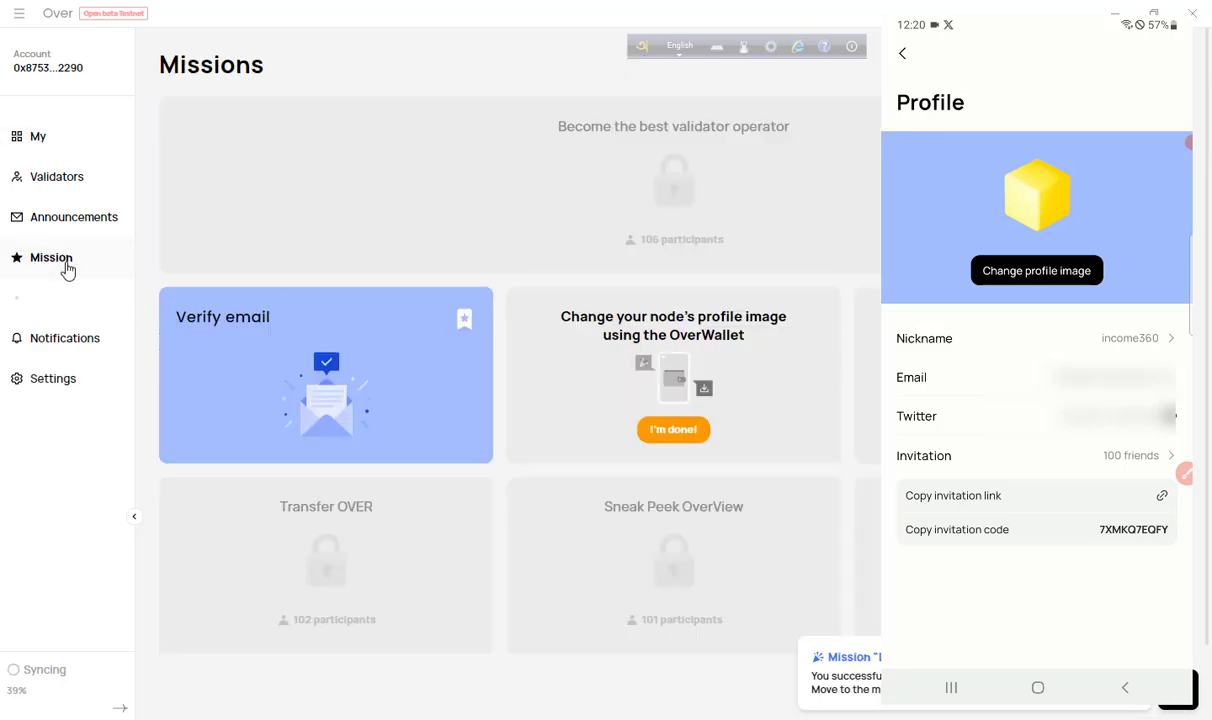
click(678, 433)
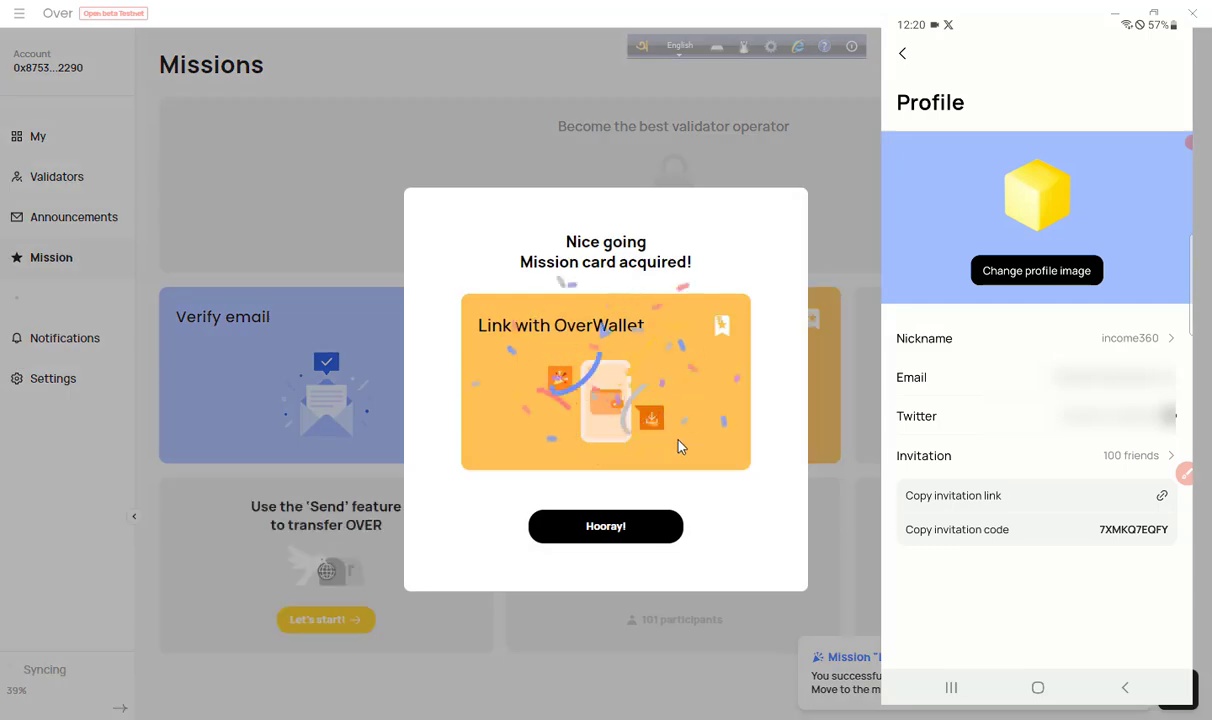
click(584, 536)
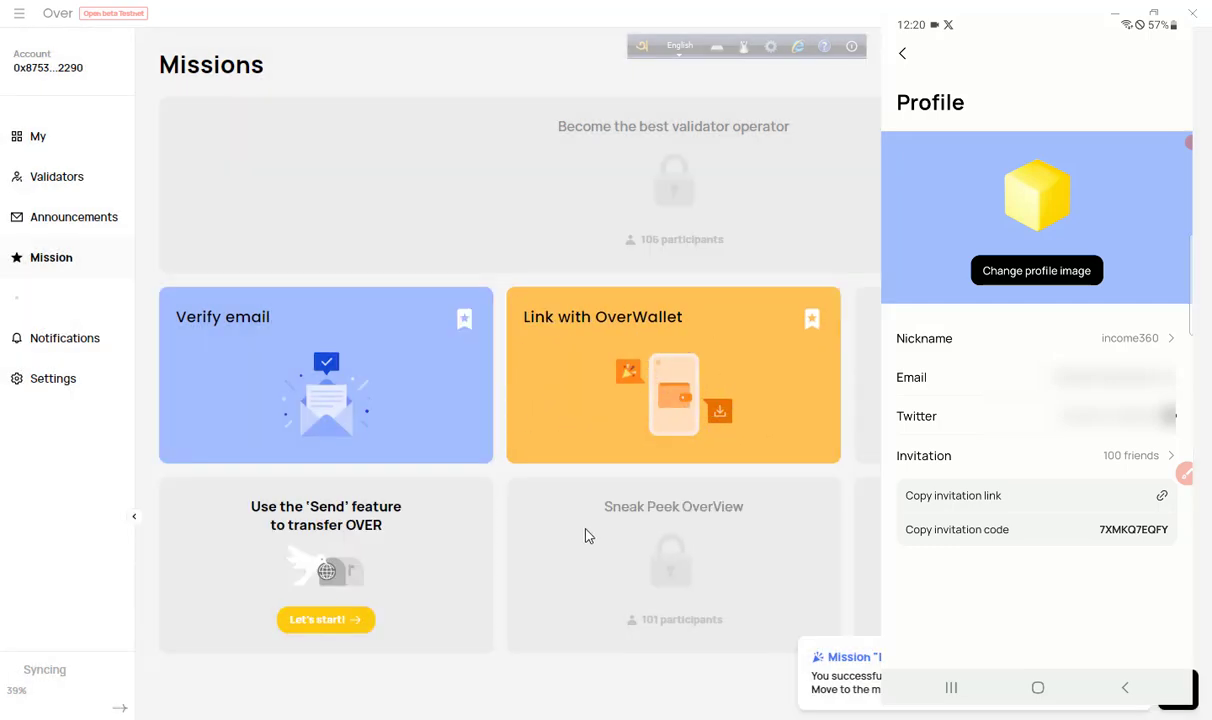
click(745, 556)
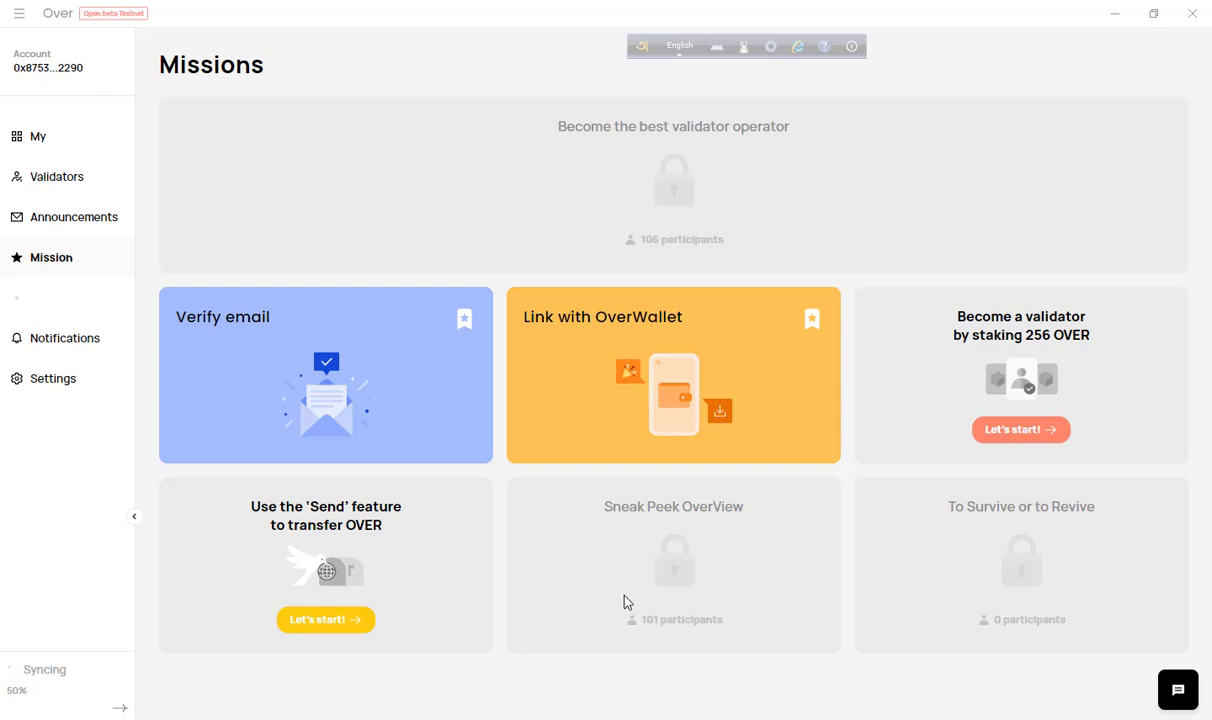
scroll(624, 601, down, 2)
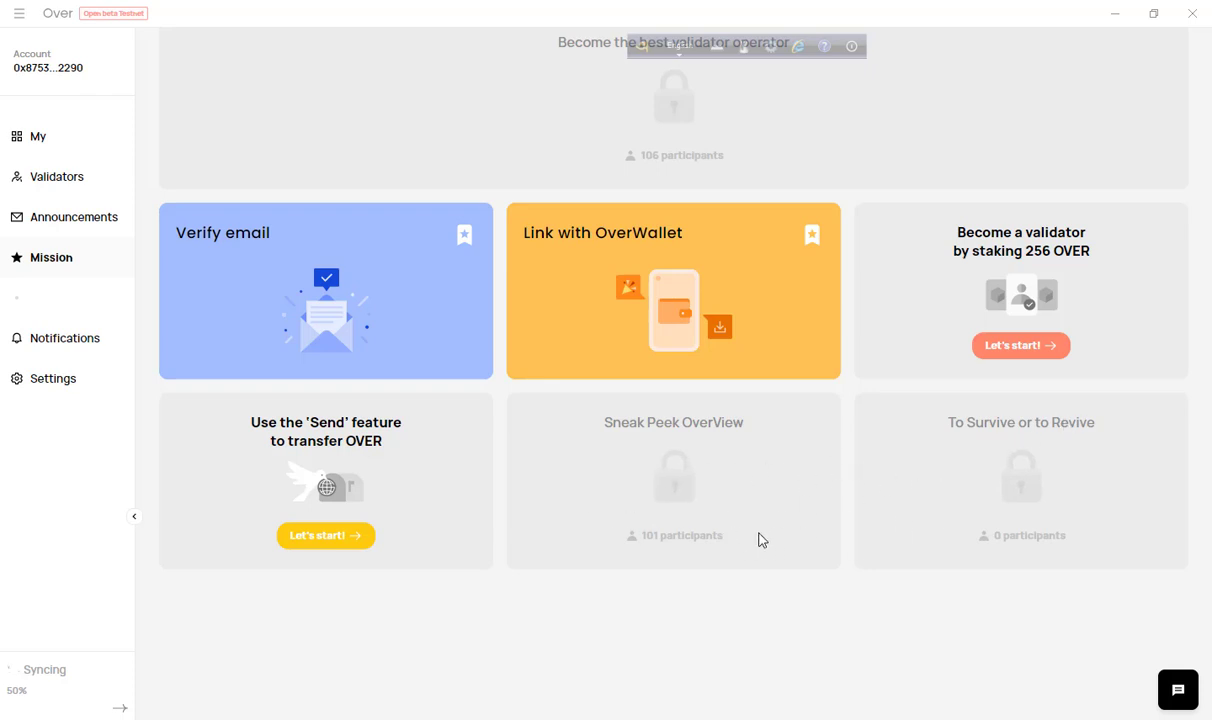
scroll(645, 508, up, 2)
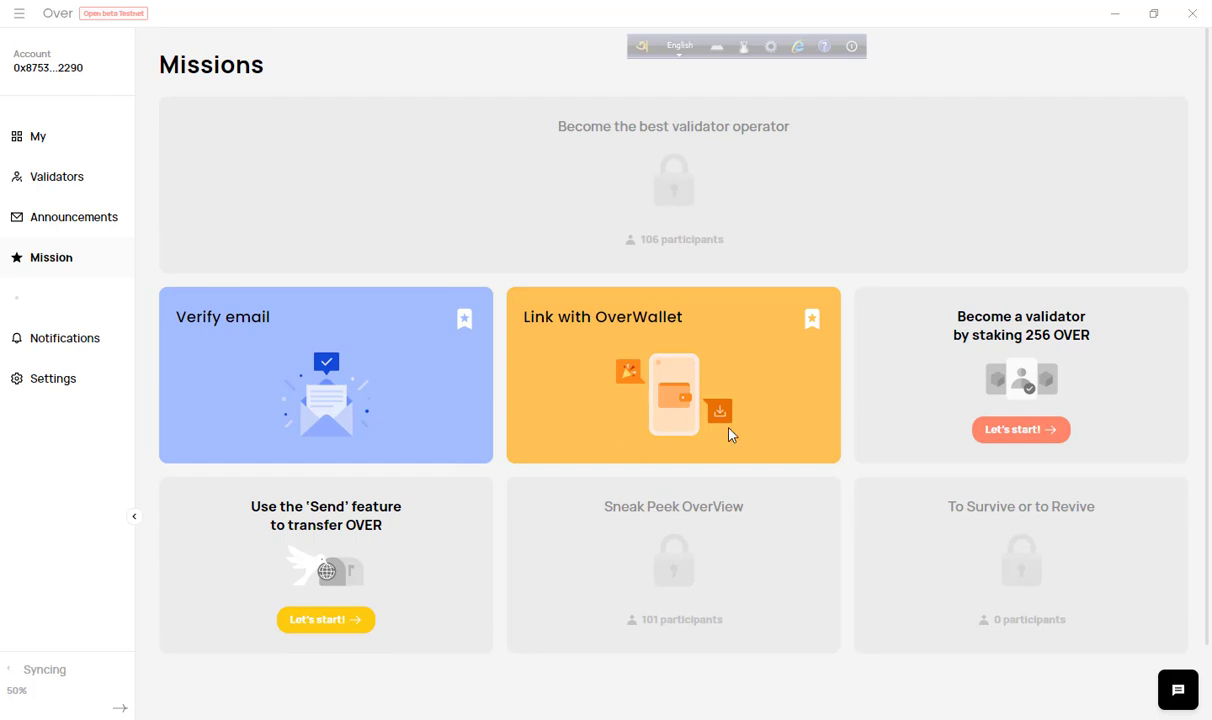
Restart the node from the node settings and close the Settings dialog.
click(46, 385)
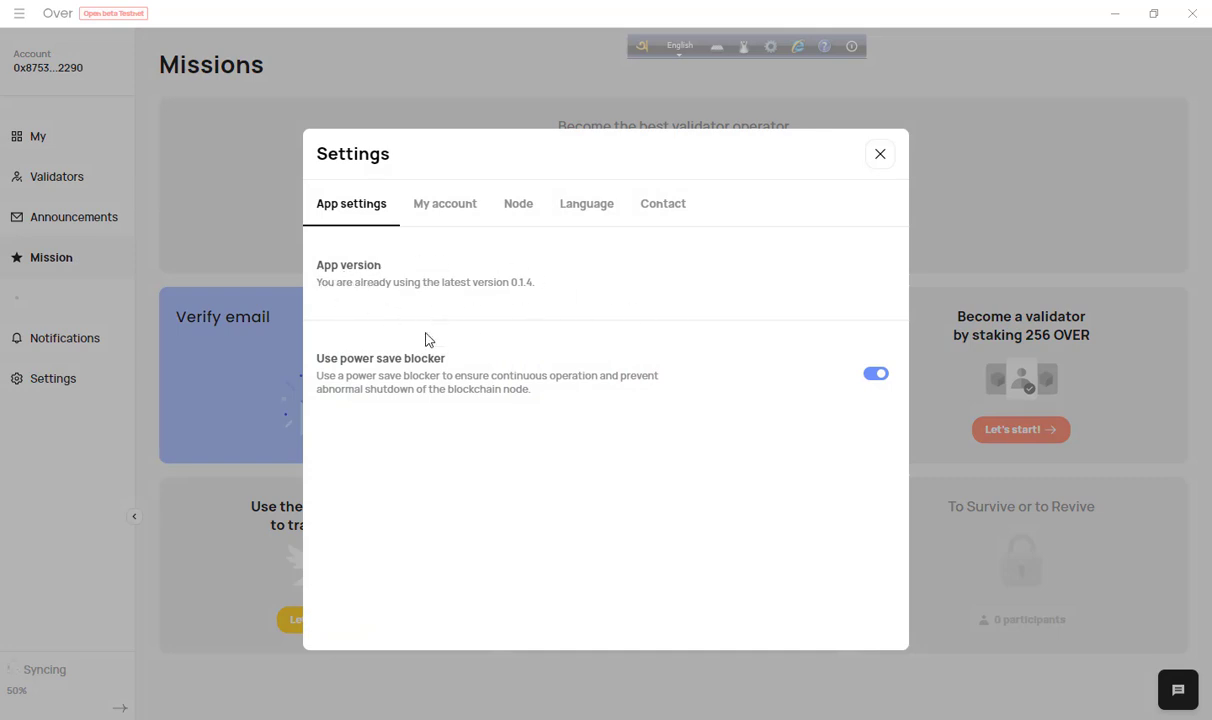
click(515, 205)
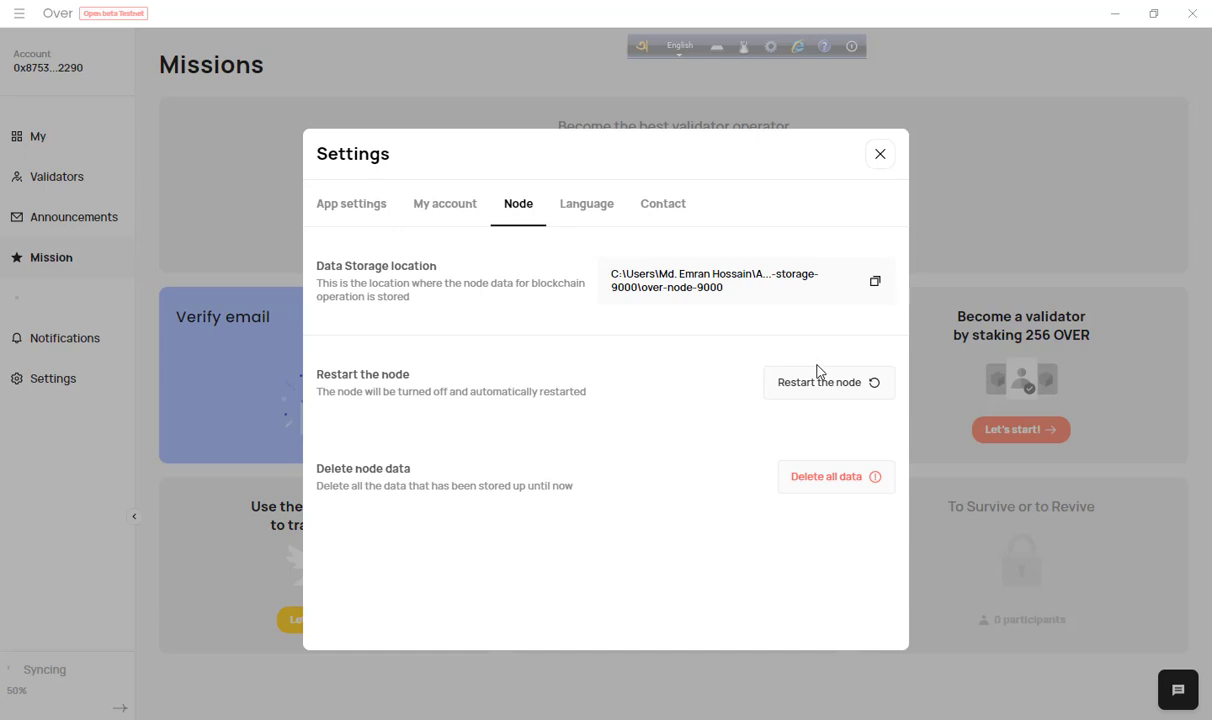
click(797, 393)
click(879, 155)
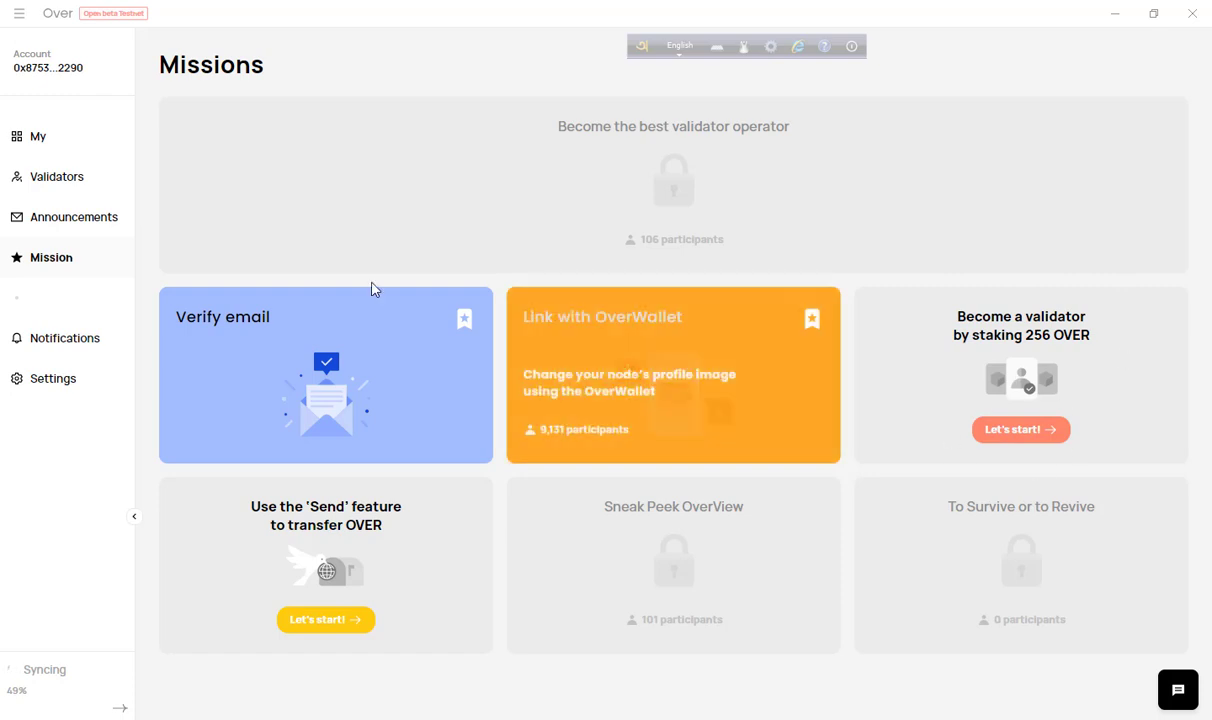
Dismiss the block syncing notice on the My page and check the OVER balance and recent activities.
click(36, 140)
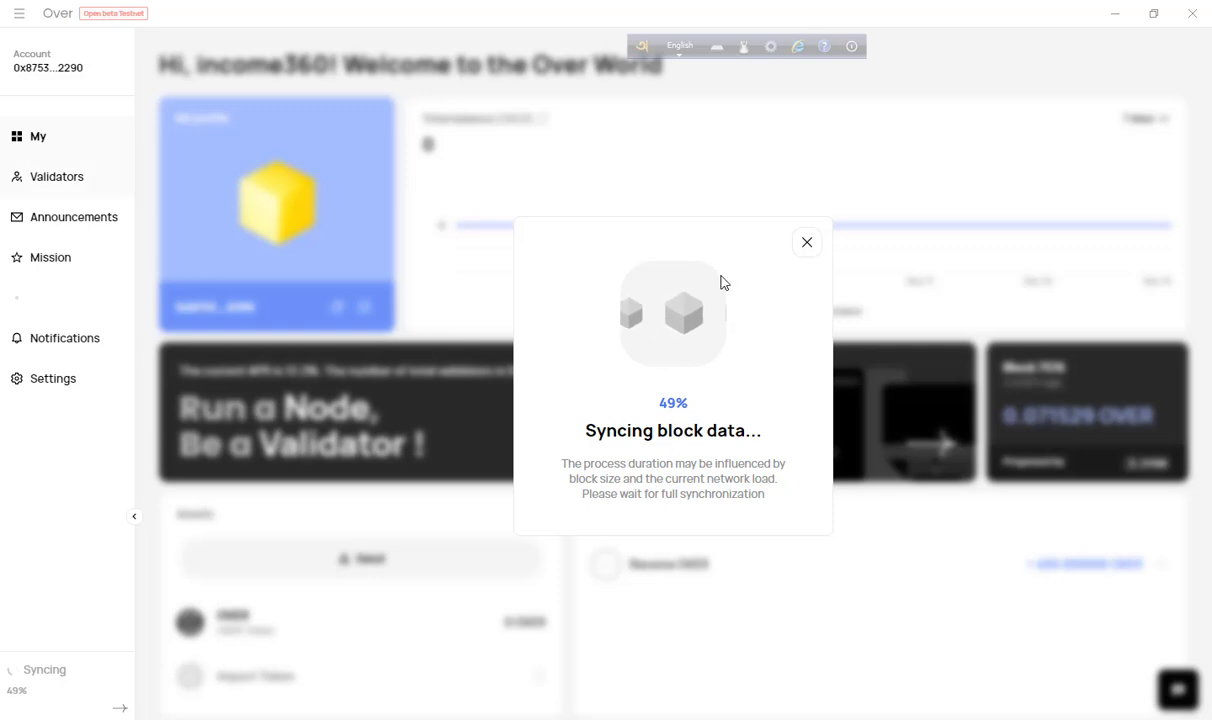
click(806, 242)
scroll(992, 446, down, 3)
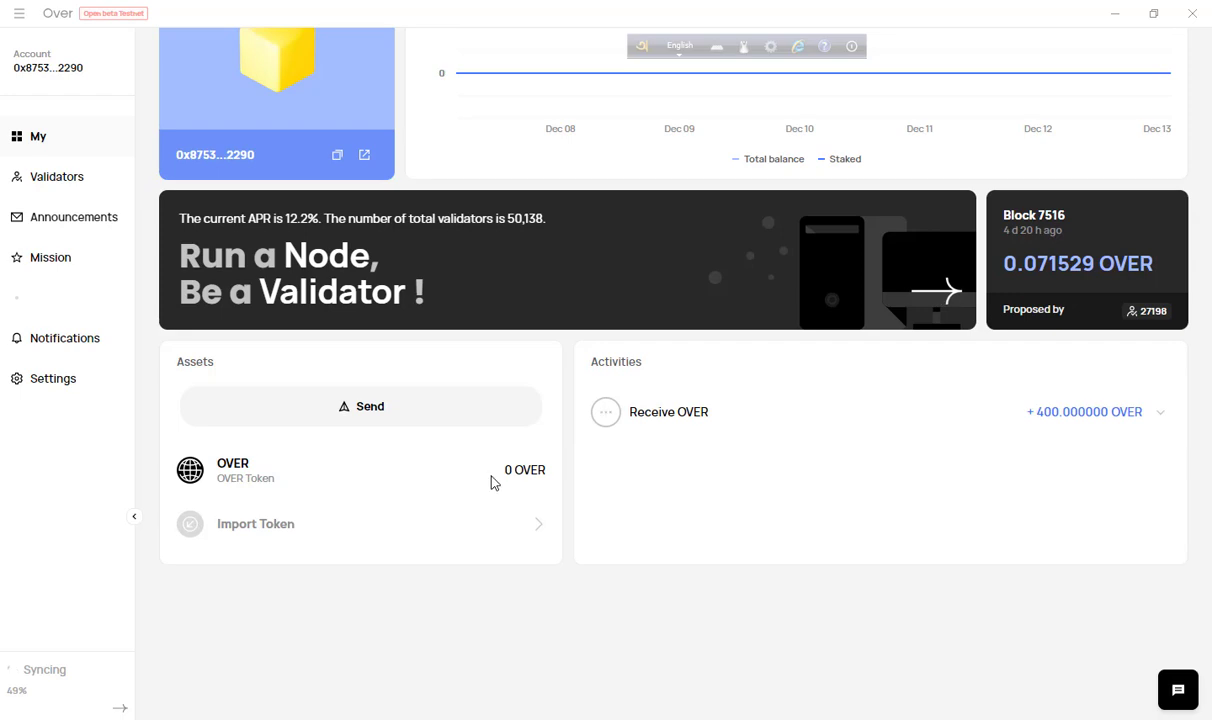
scroll(505, 478, up, 3)
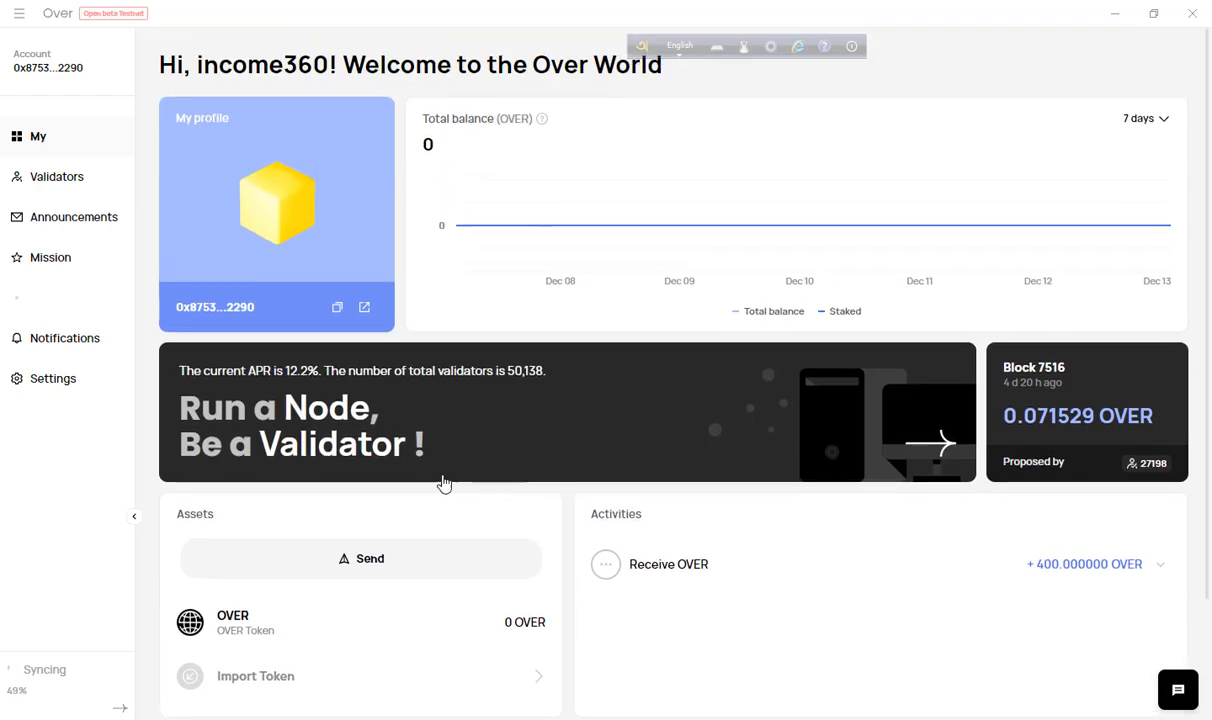
Start the "Become a validator by staking 256 OVER" mission and proceed to choosing how many validators to run.
click(38, 257)
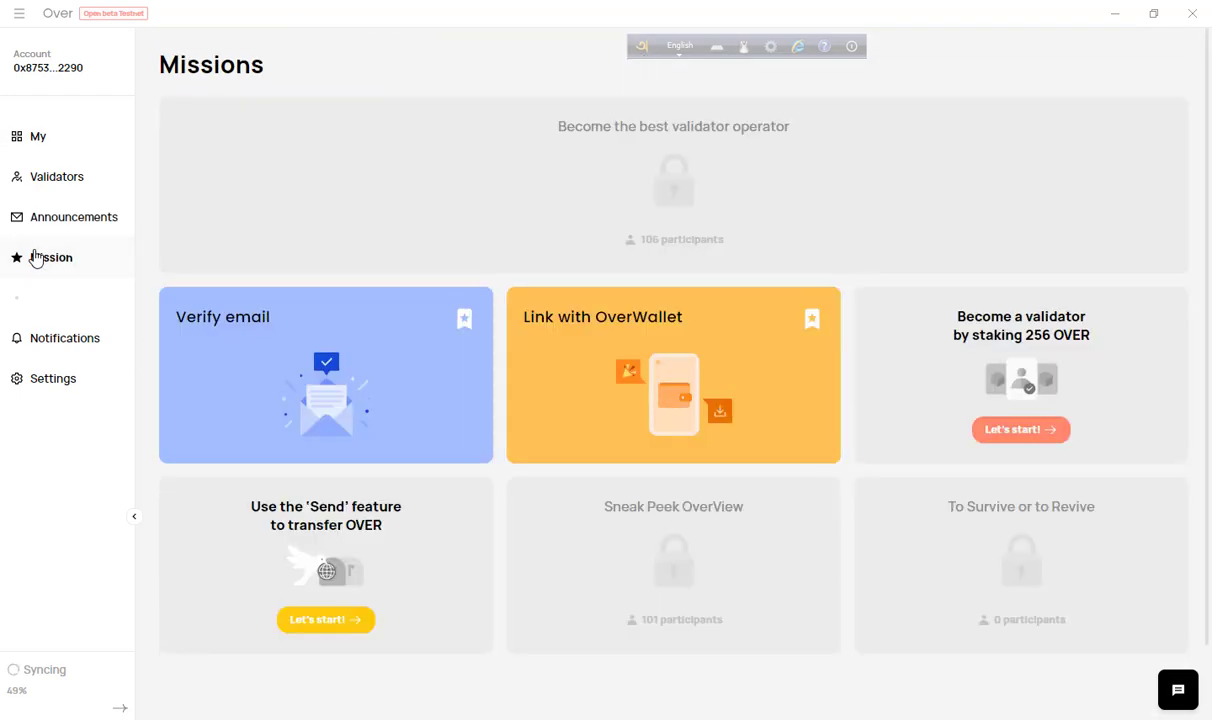
click(1019, 435)
click(605, 606)
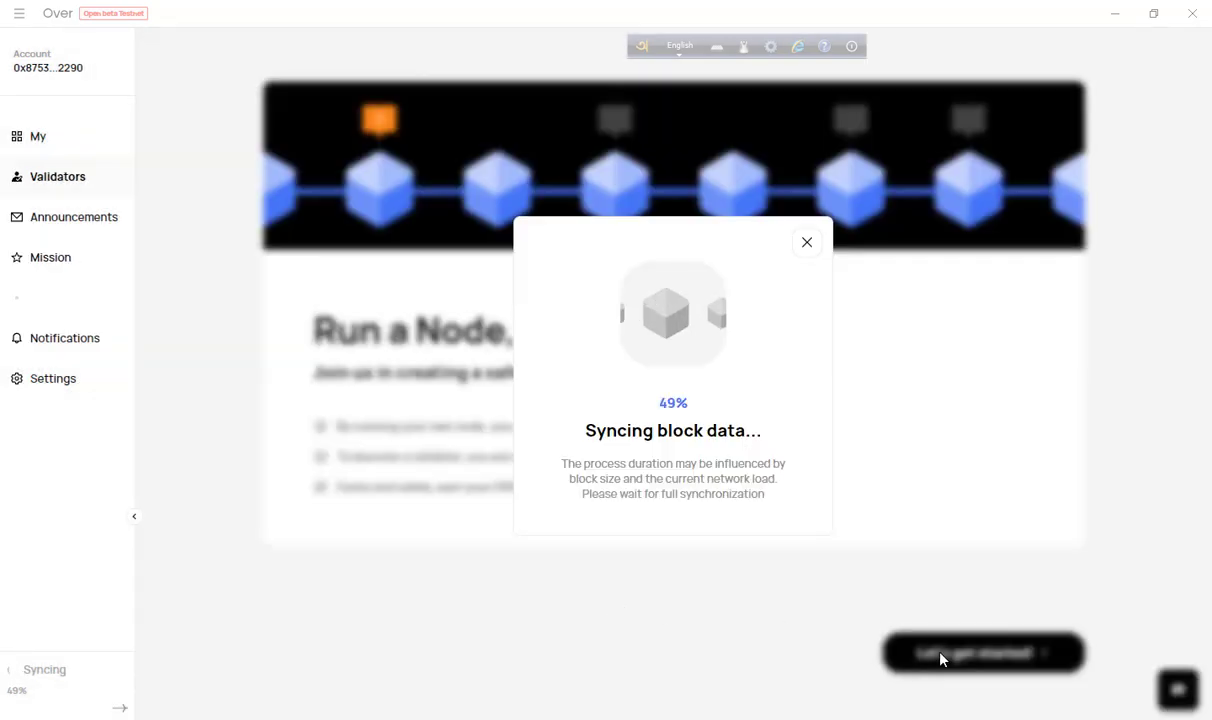
click(977, 633)
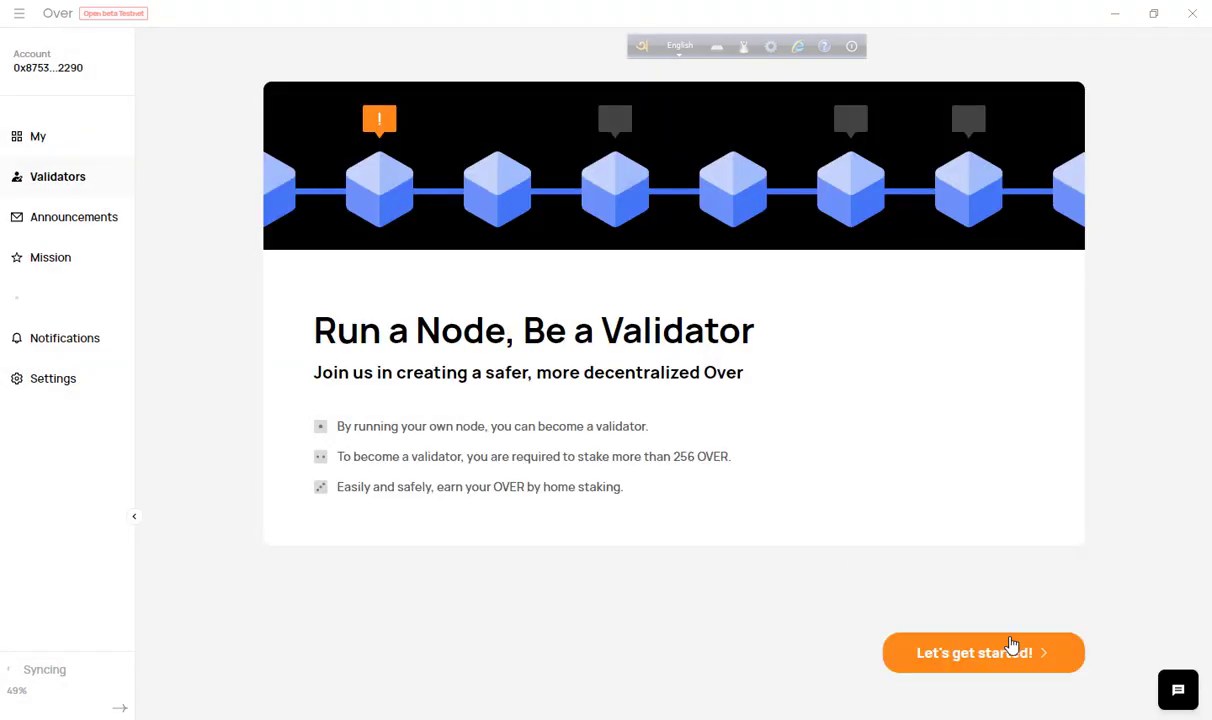
click(1008, 648)
click(1006, 660)
click(1005, 661)
click(1005, 660)
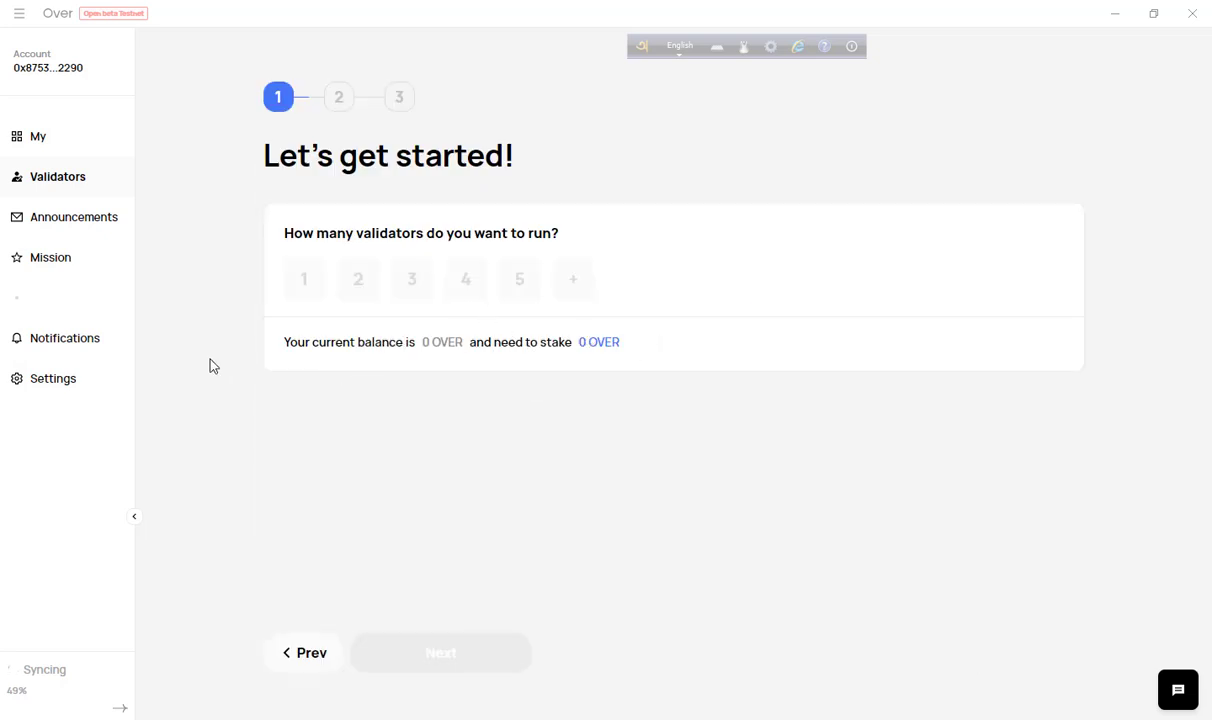
Check the OVER assets on the My page, dismissing the syncing notice, and inspect the node's Monitoring details.
click(45, 263)
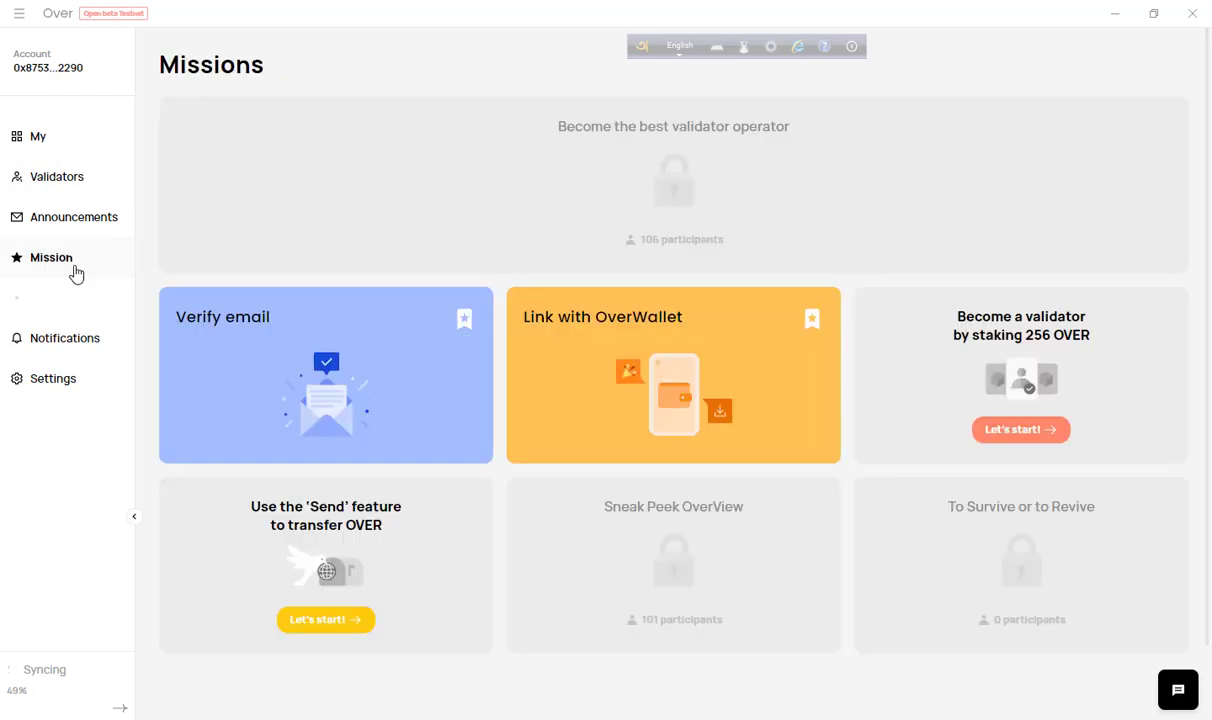
click(36, 138)
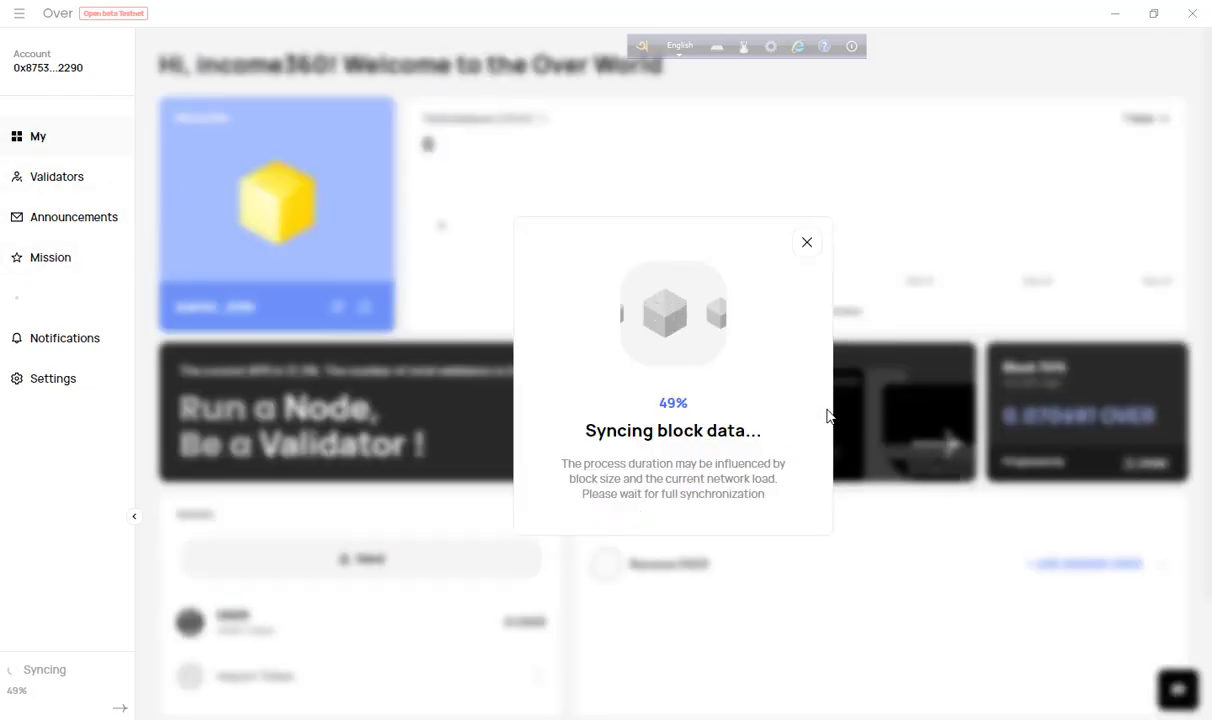
click(806, 244)
scroll(977, 514, down, 3)
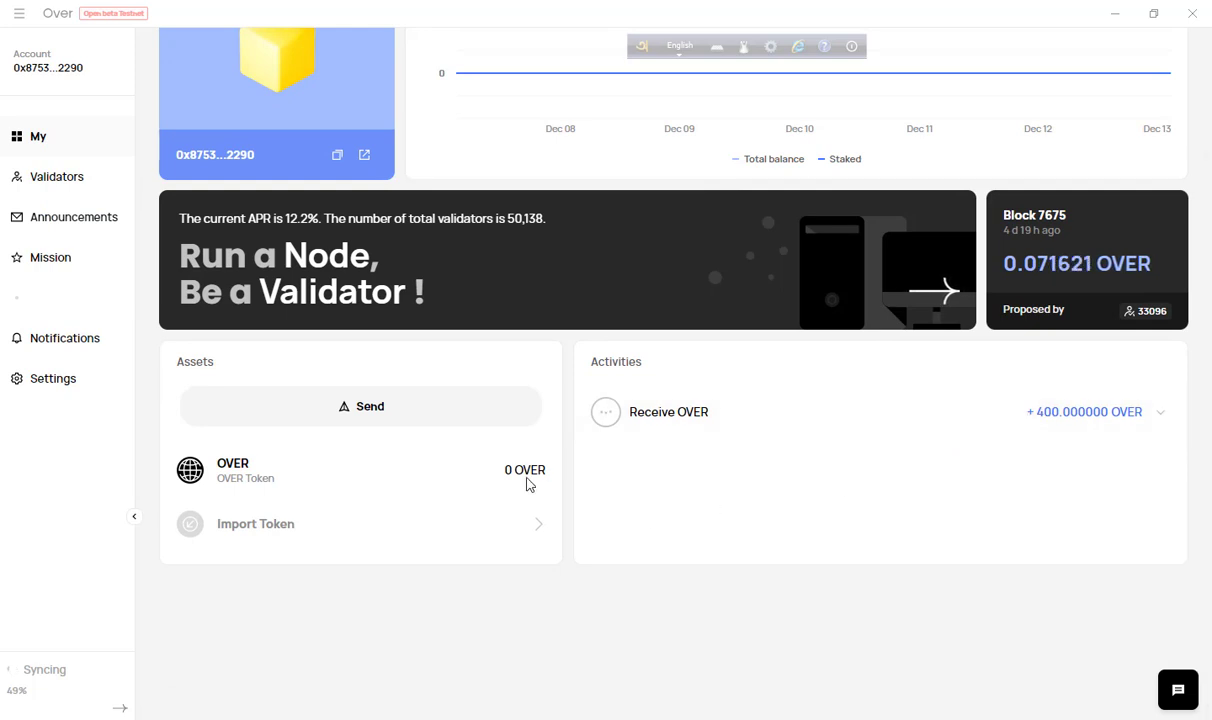
click(40, 676)
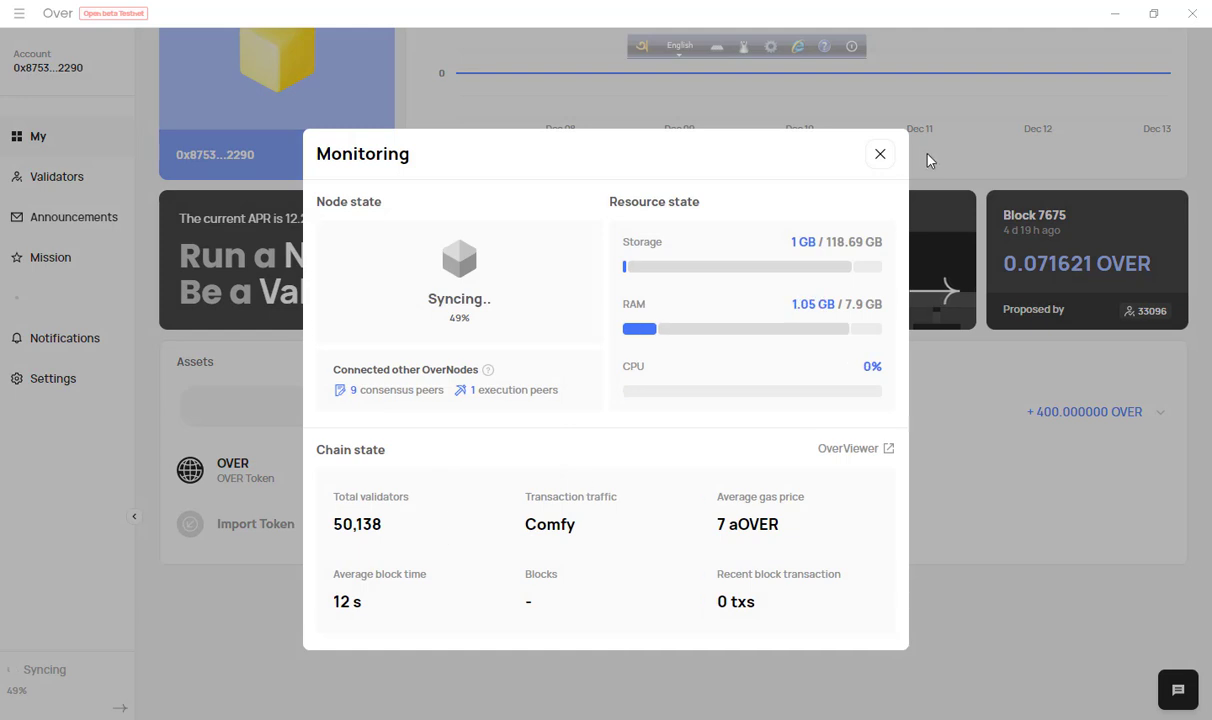
click(880, 160)
scroll(573, 435, up, 2)
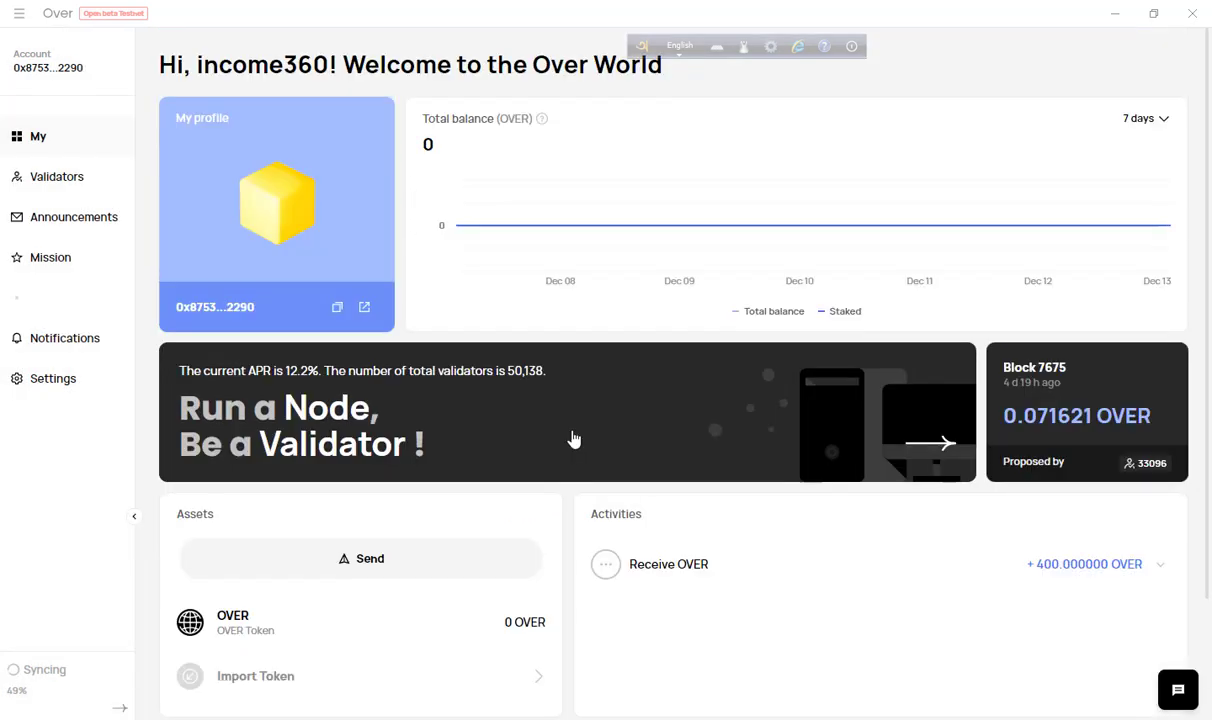
Review the Verify email and Link with OverWallet cards on the Missions page.
click(55, 262)
mouse_move(285, 358)
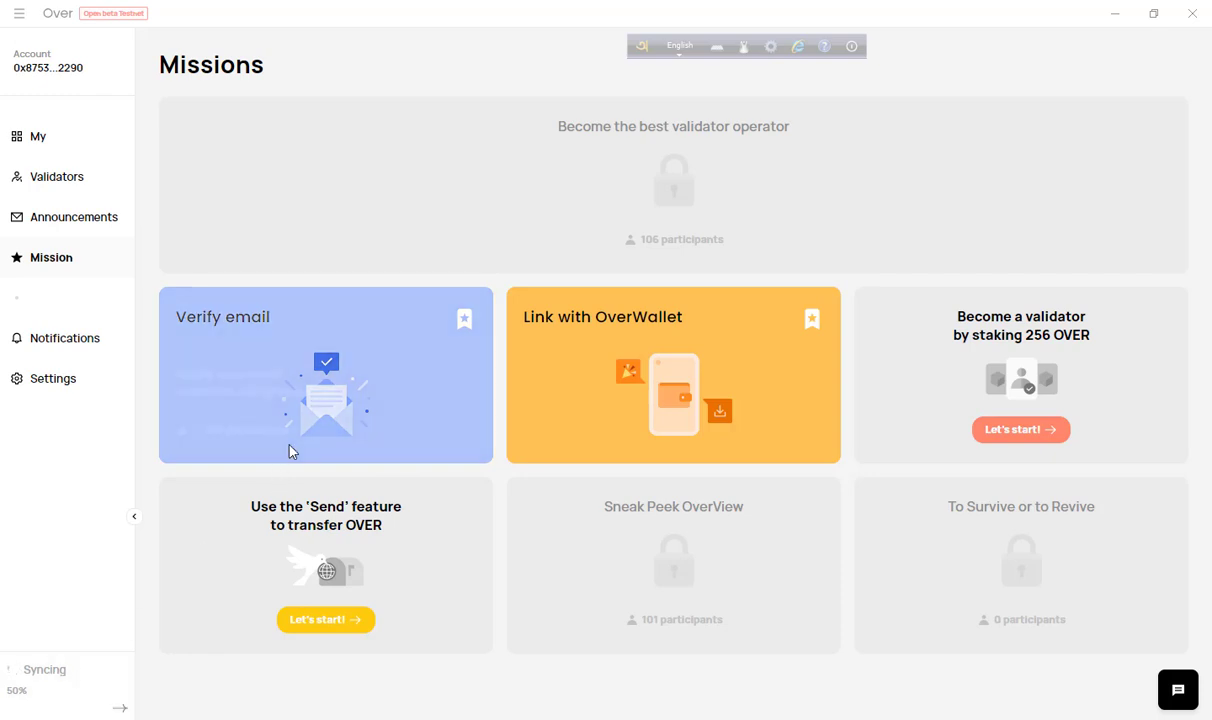
mouse_move(295, 403)
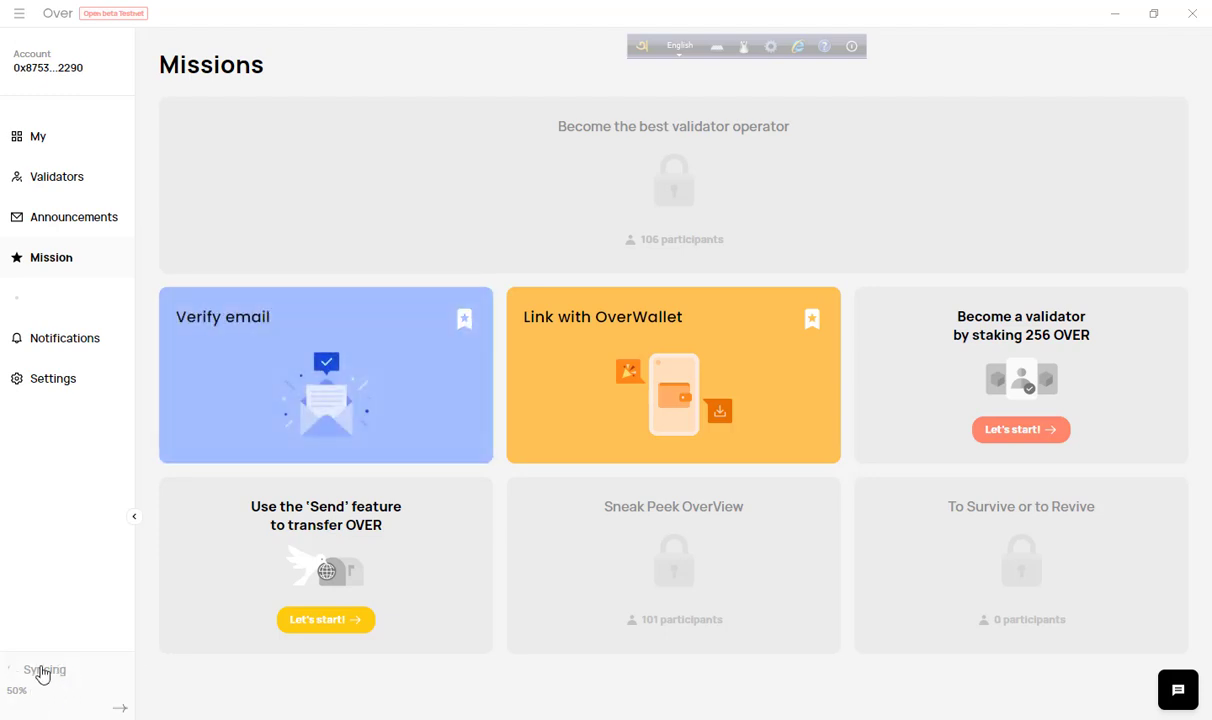
mouse_move(671, 352)
Recheck the syncing progress and the OVER balance on the My page, then return to the Missions page.
click(58, 147)
click(49, 650)
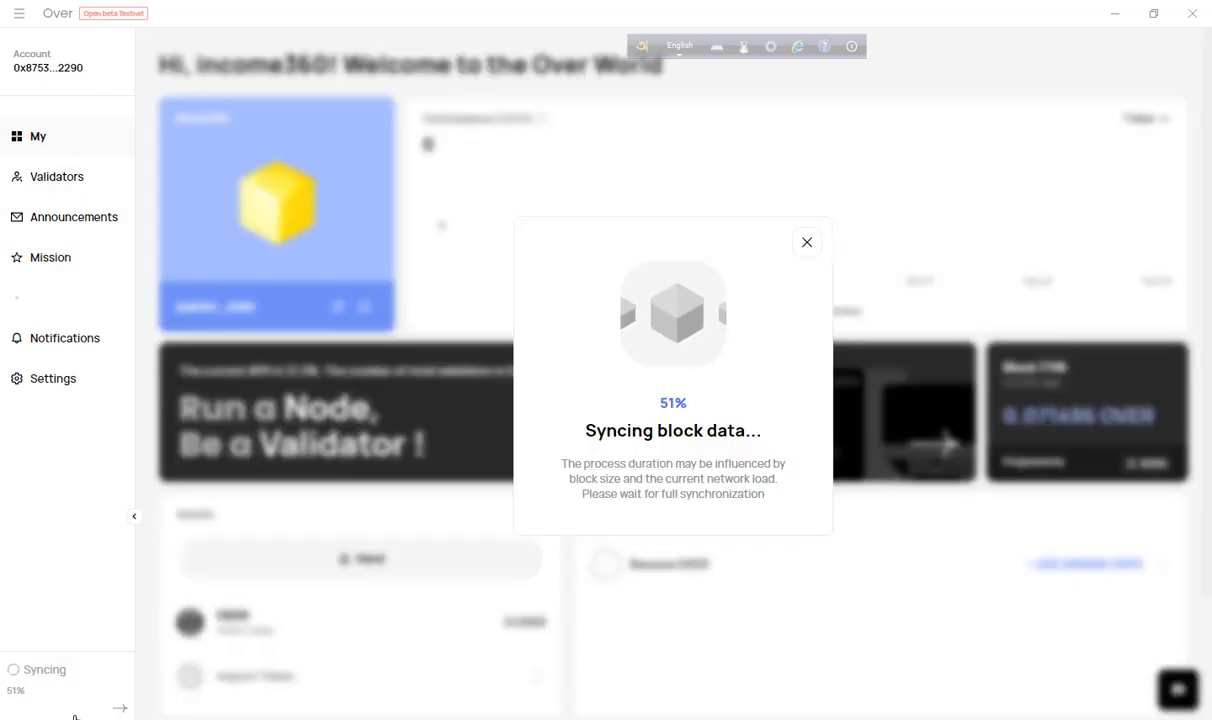
click(805, 243)
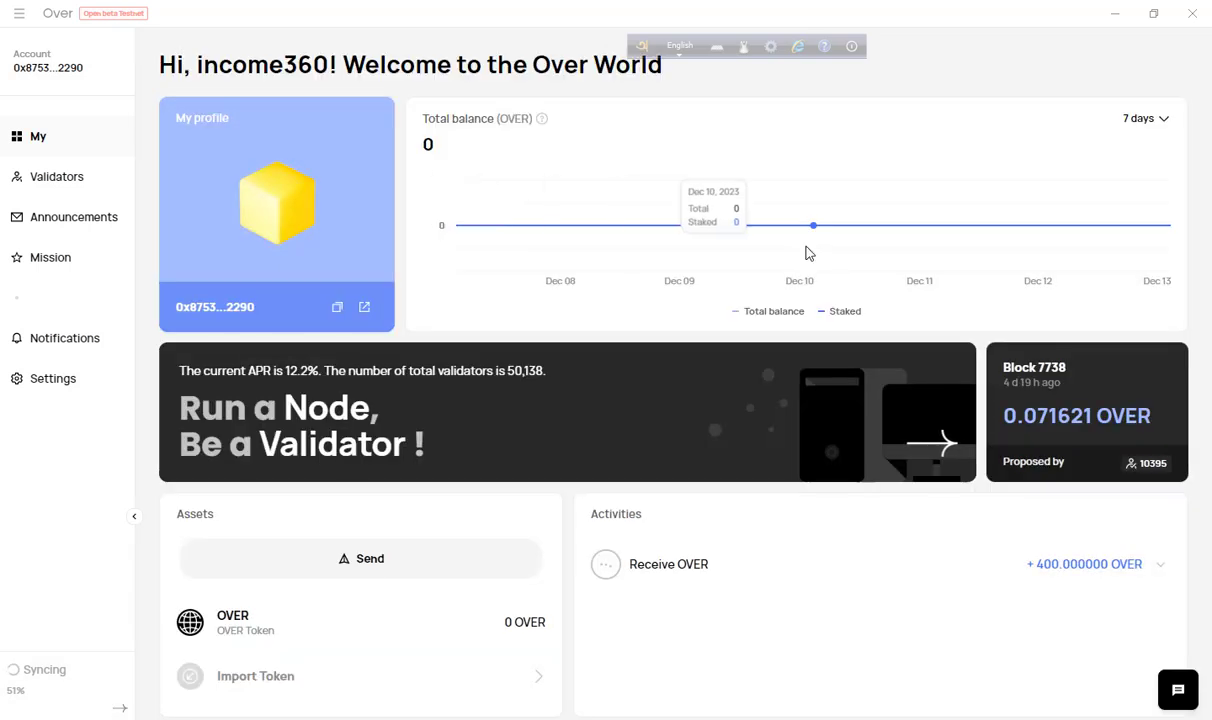
scroll(738, 503, down, 2)
scroll(738, 503, down, 2)
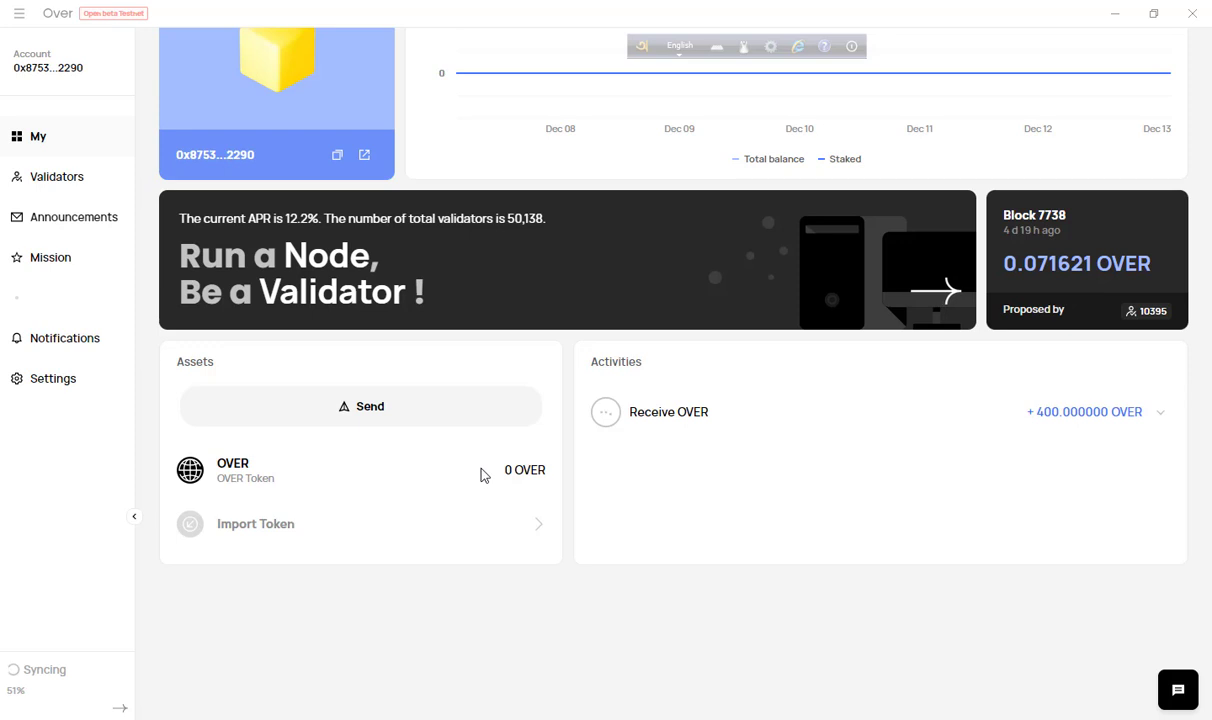
scroll(470, 476, up, 1)
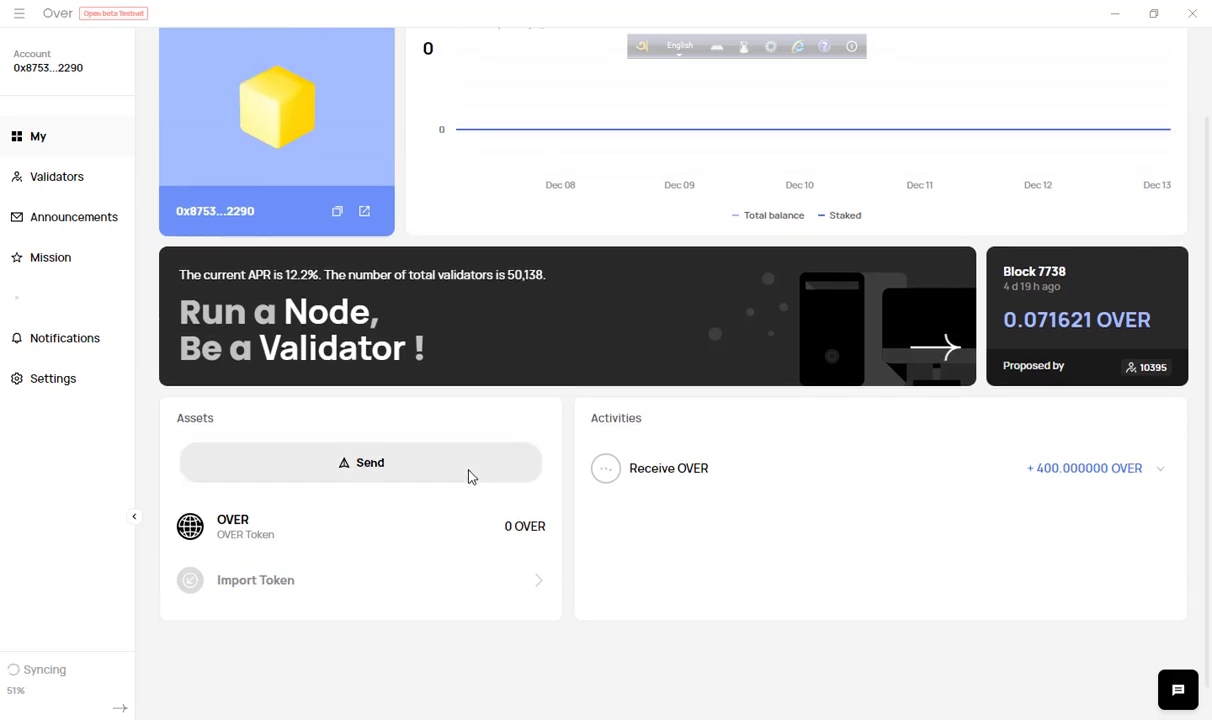
scroll(470, 476, up, 3)
click(60, 260)
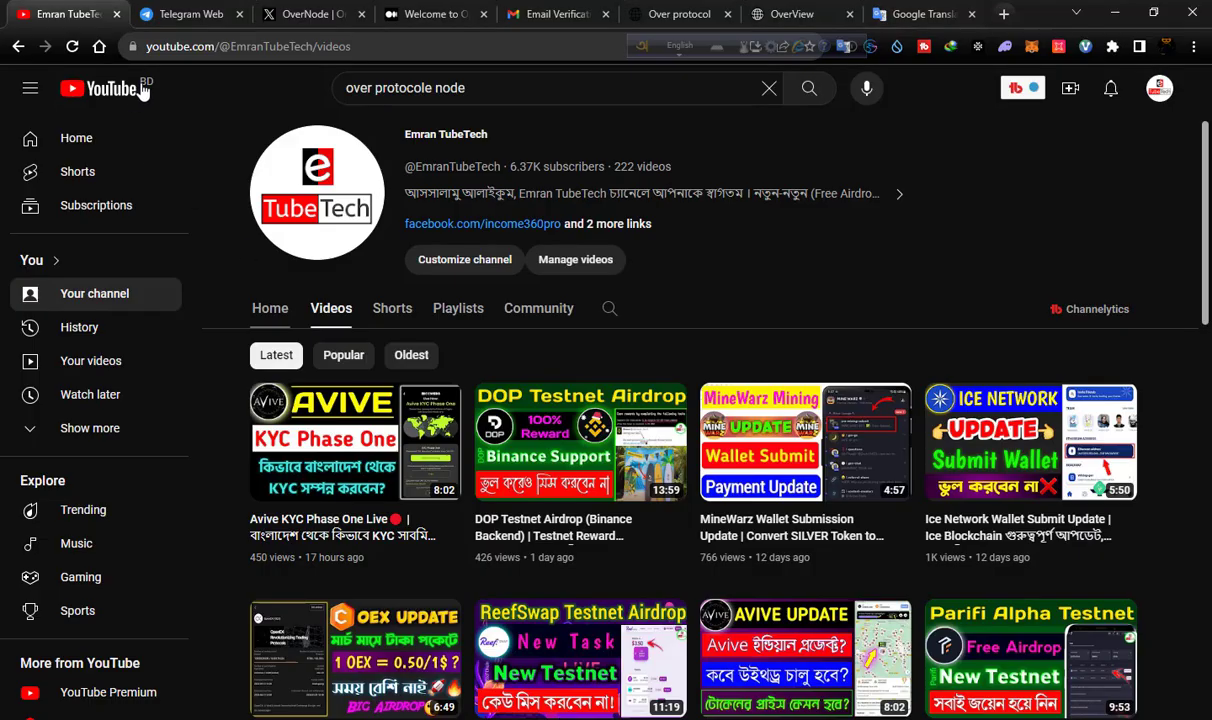
Switch to Telegram Web in the browser and look through today's posts in the Income360 channel.
click(189, 14)
scroll(703, 348, up, 6)
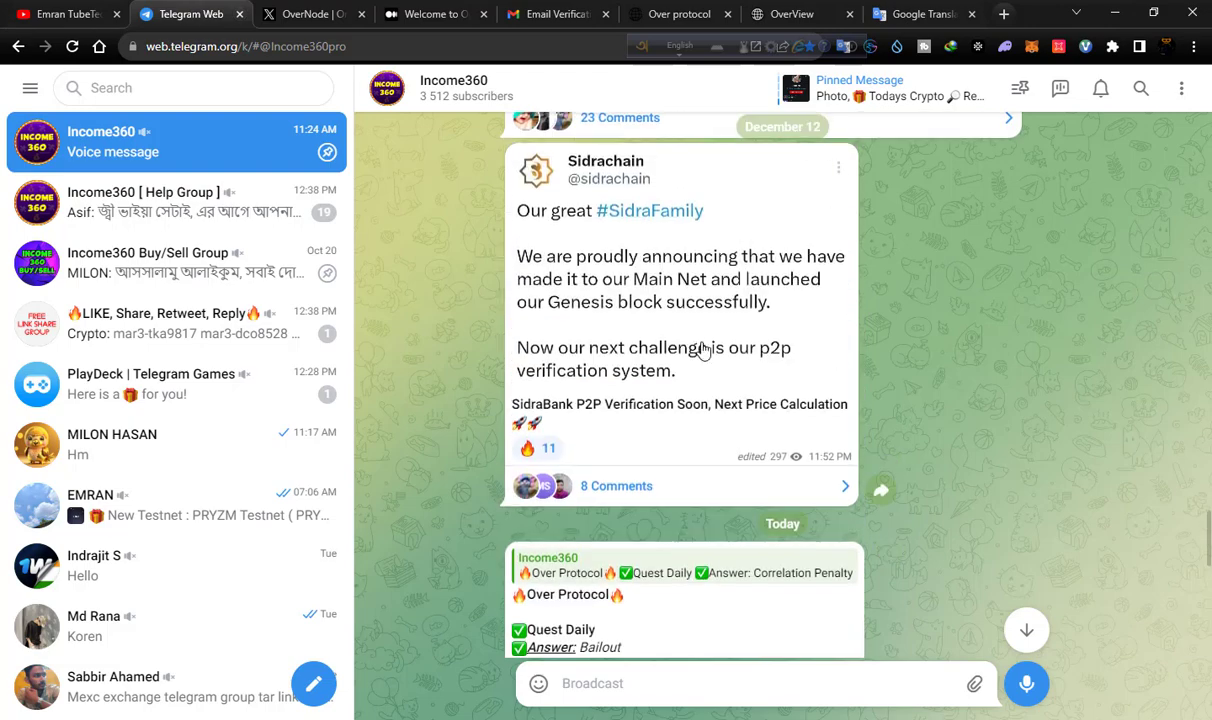
scroll(690, 370, down, 12)
scroll(686, 386, down, 12)
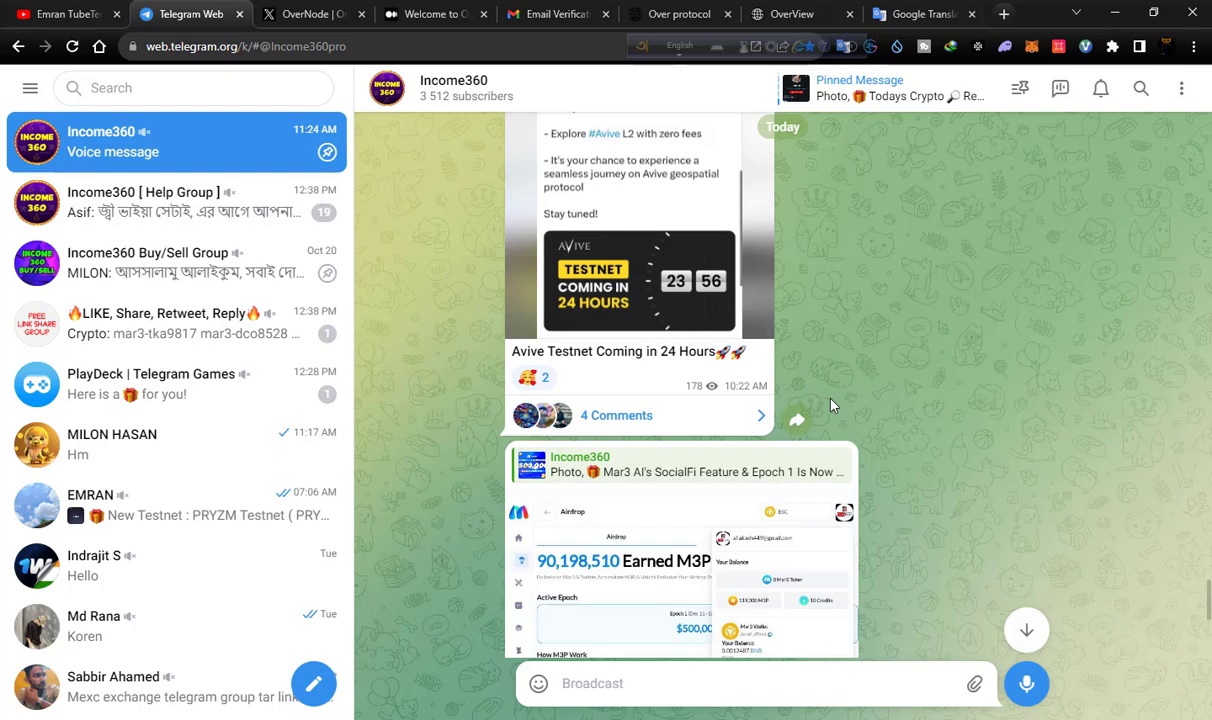
scroll(830, 405, down, 2)
scroll(830, 405, up, 8)
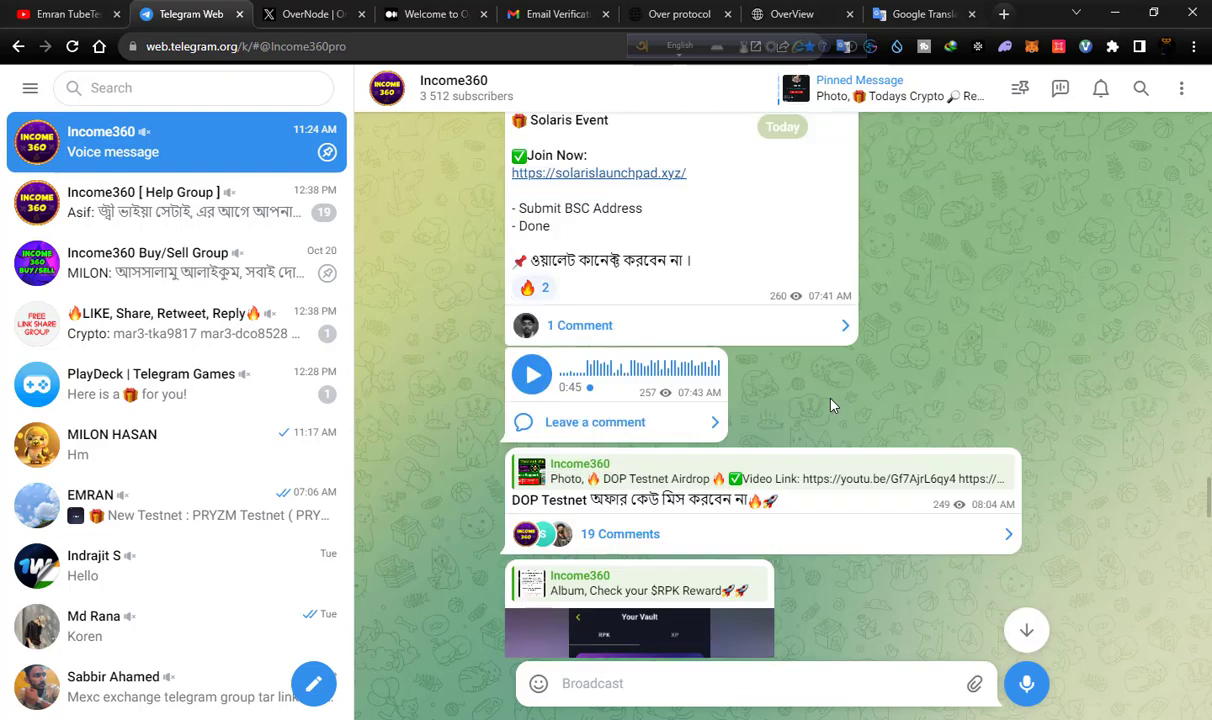
scroll(830, 405, up, 5)
Switch back to the Over app and view the Receive OVER activity details on the My page, dismissing the syncing notice.
key(alt+Tab)
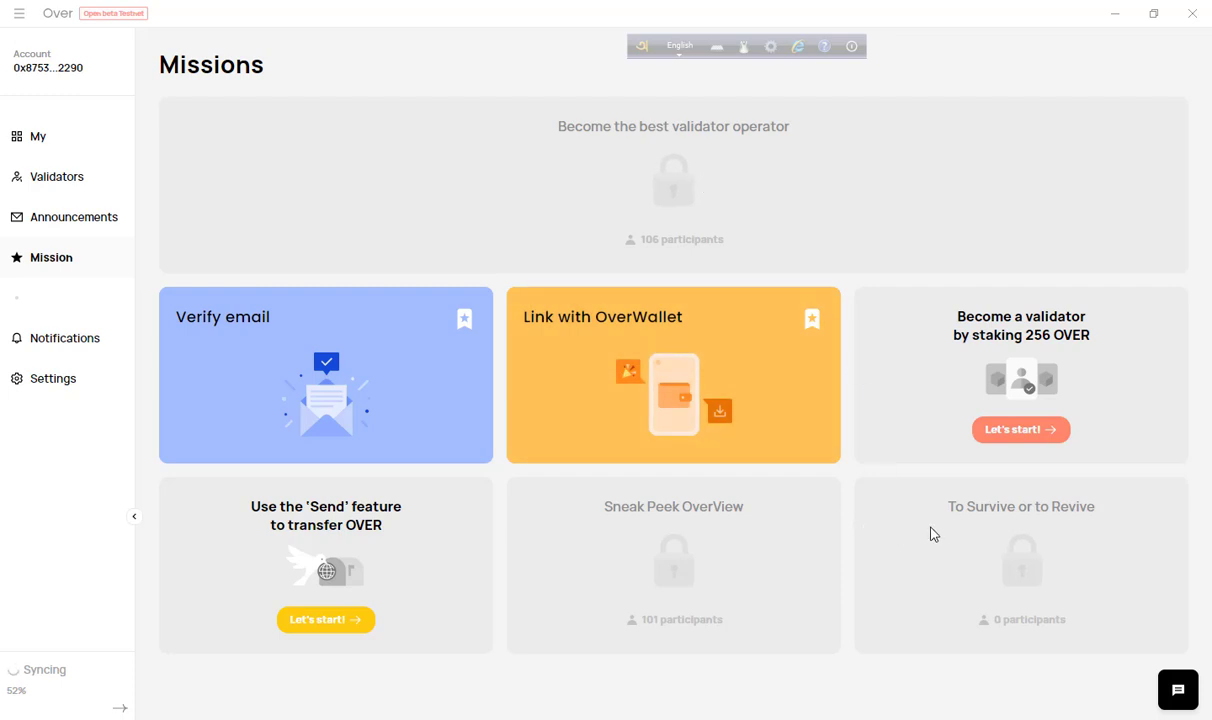
click(47, 140)
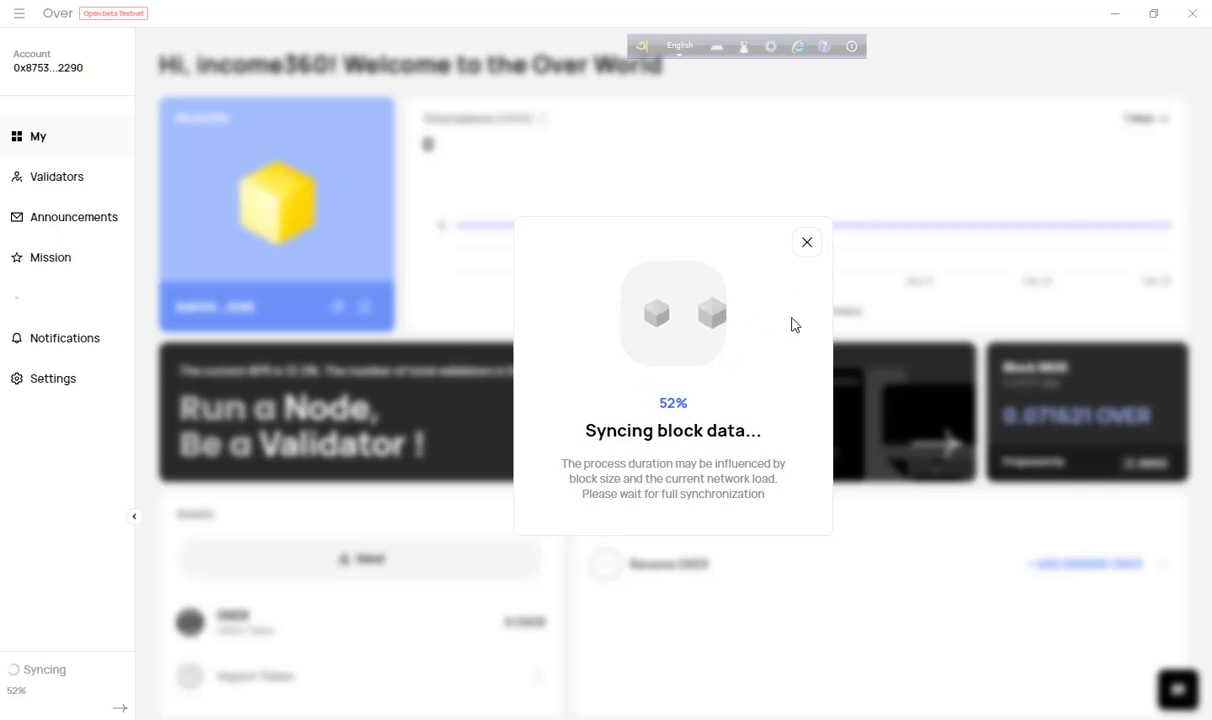
click(799, 246)
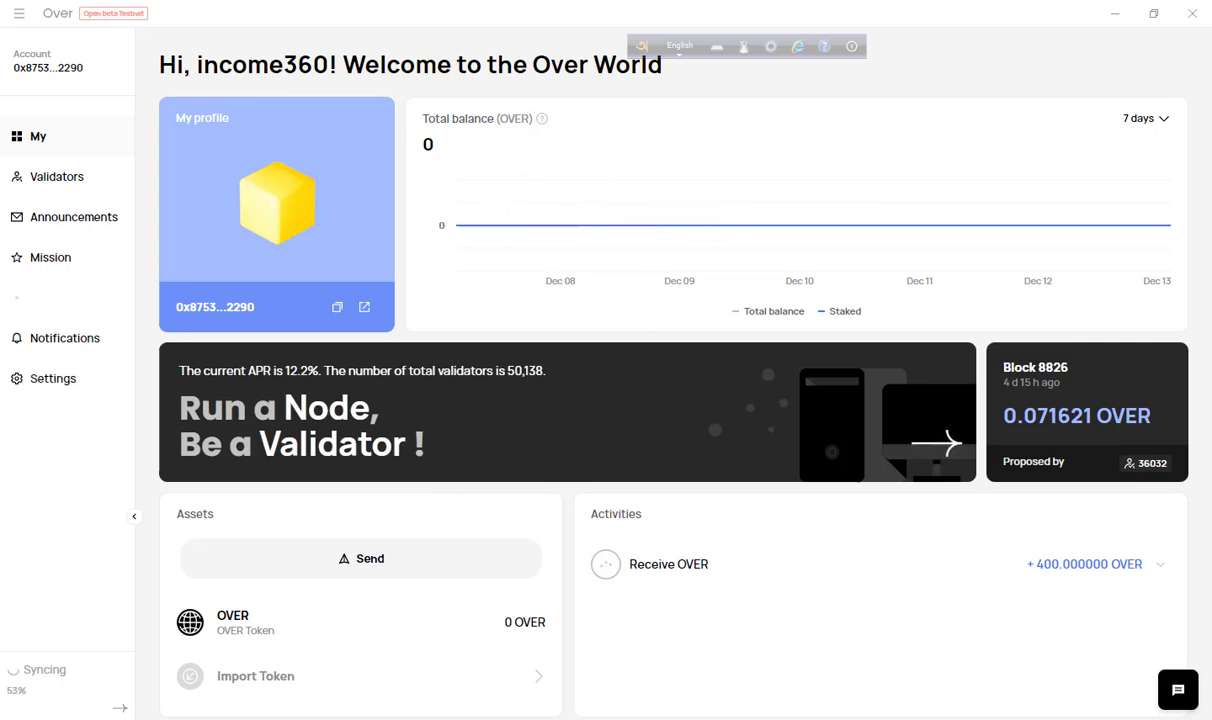
click(860, 719)
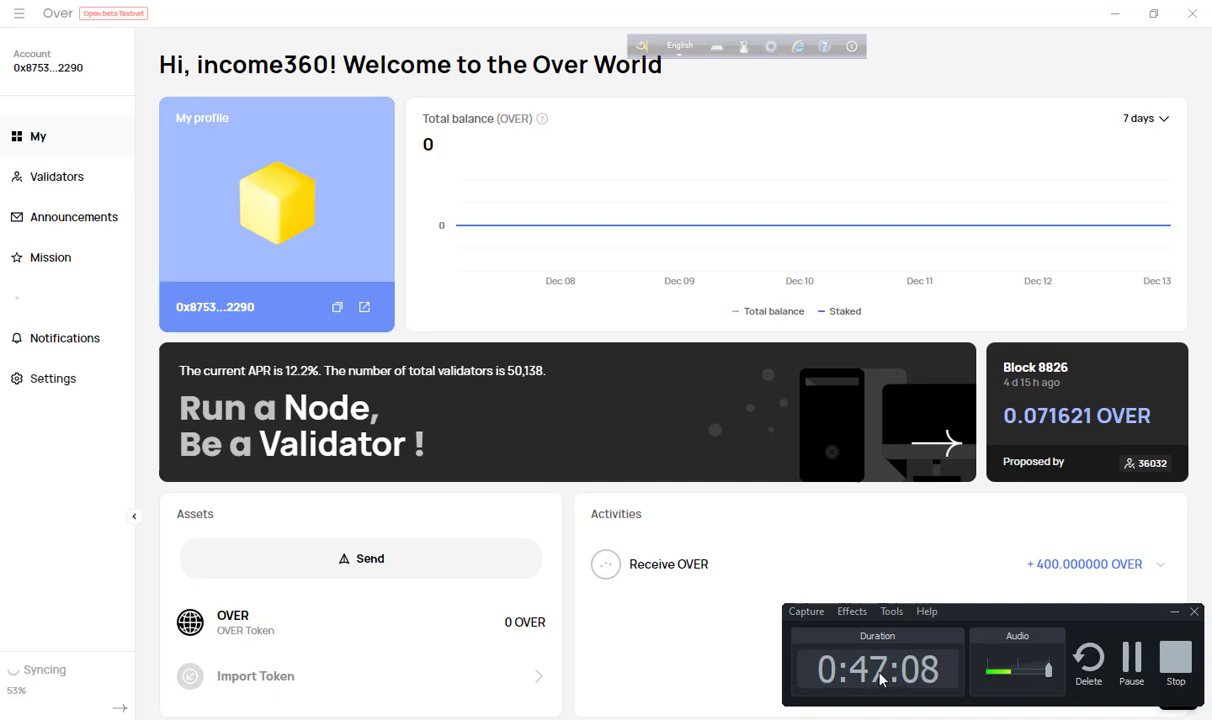
click(944, 559)
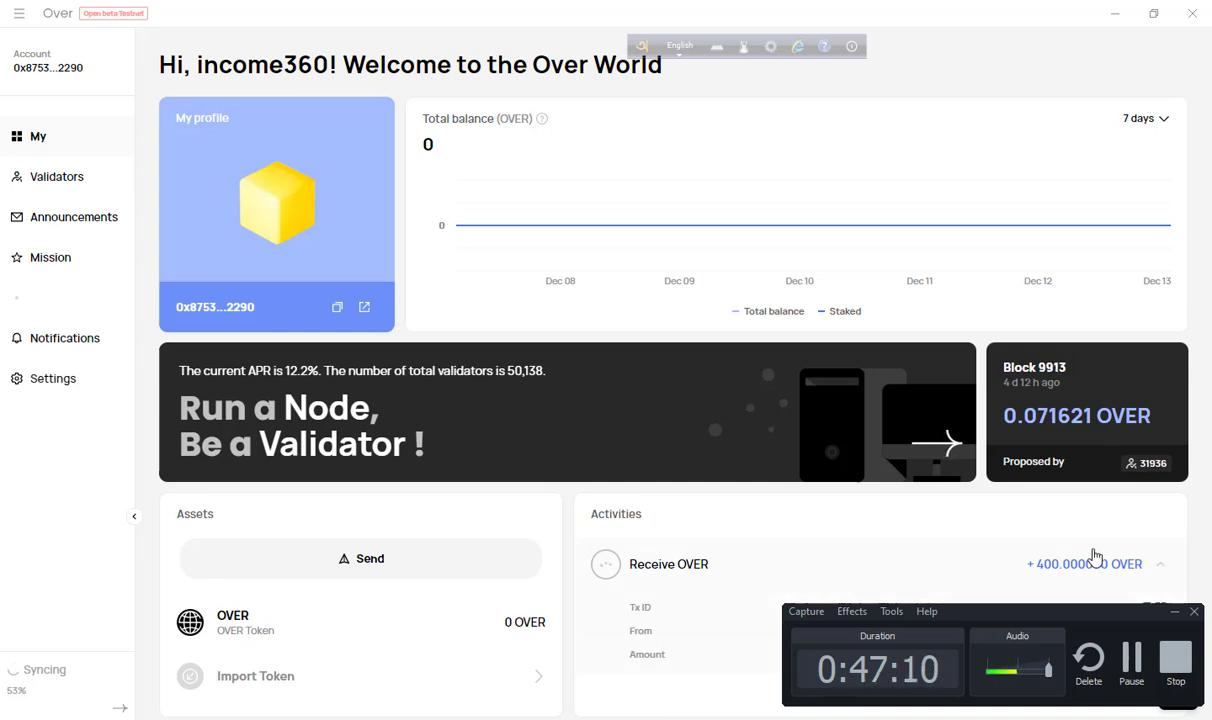
click(893, 565)
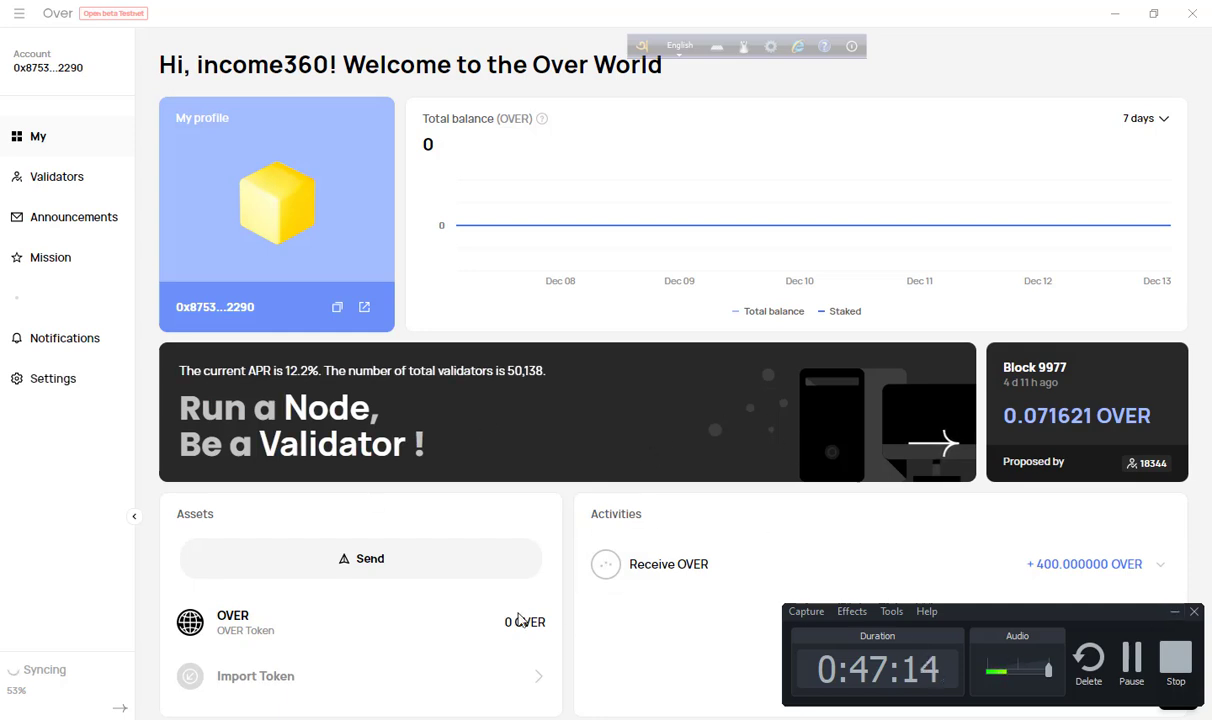
click(1175, 612)
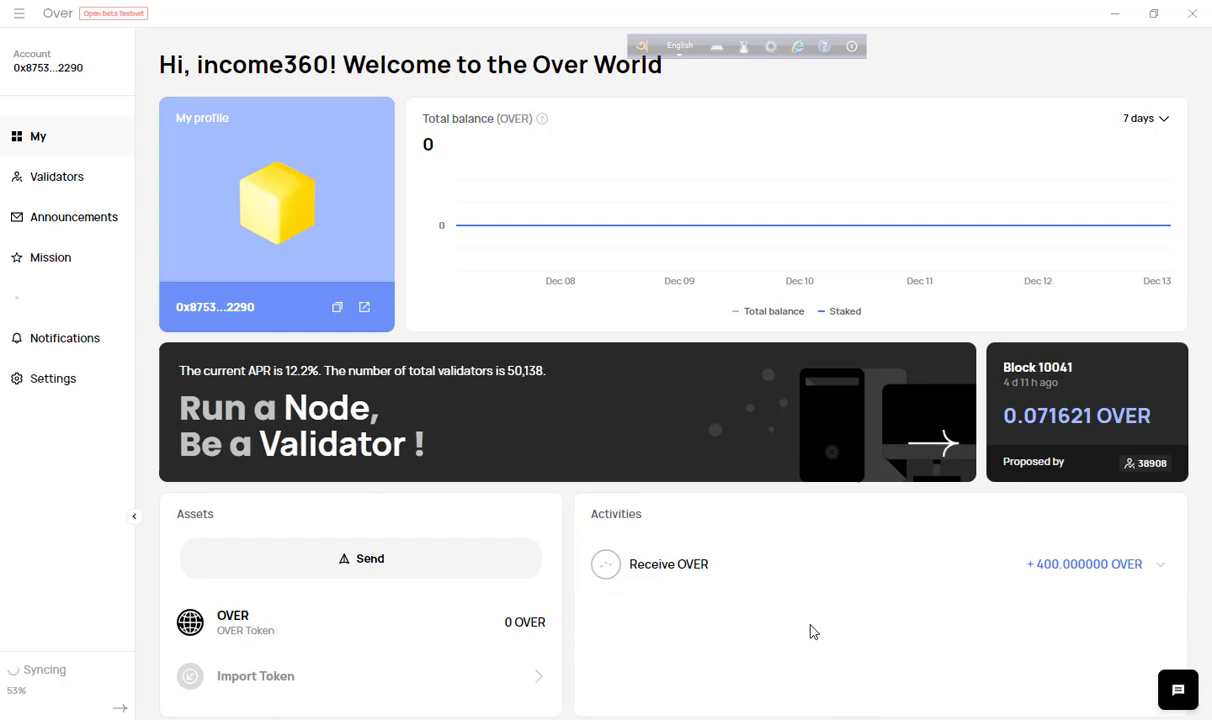